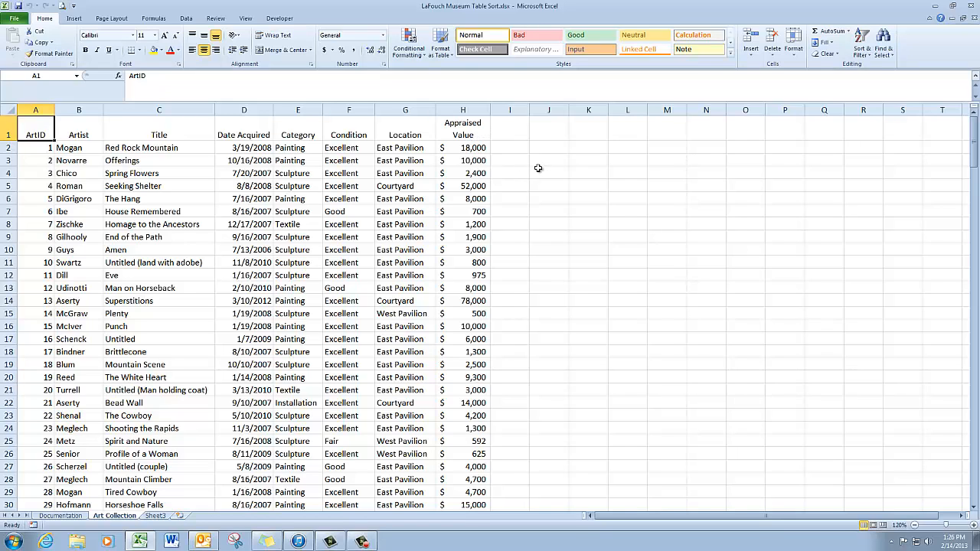
Step: Browse the art collection data, then open Create Table for range $A$1:$H$116
scroll(538, 168, down, 2)
scroll(538, 167, down, 6)
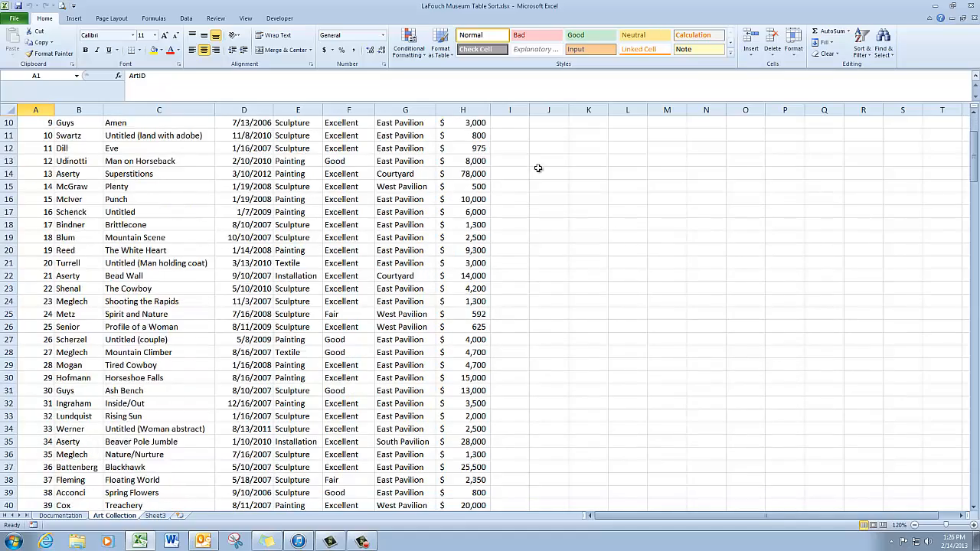
scroll(536, 168, down, 3)
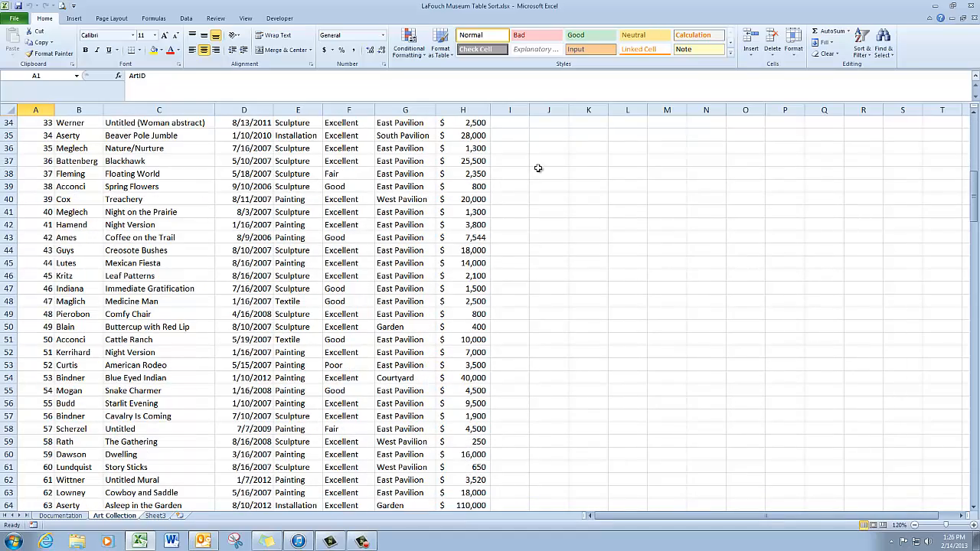
scroll(536, 287, down, 4)
scroll(533, 282, down, 5)
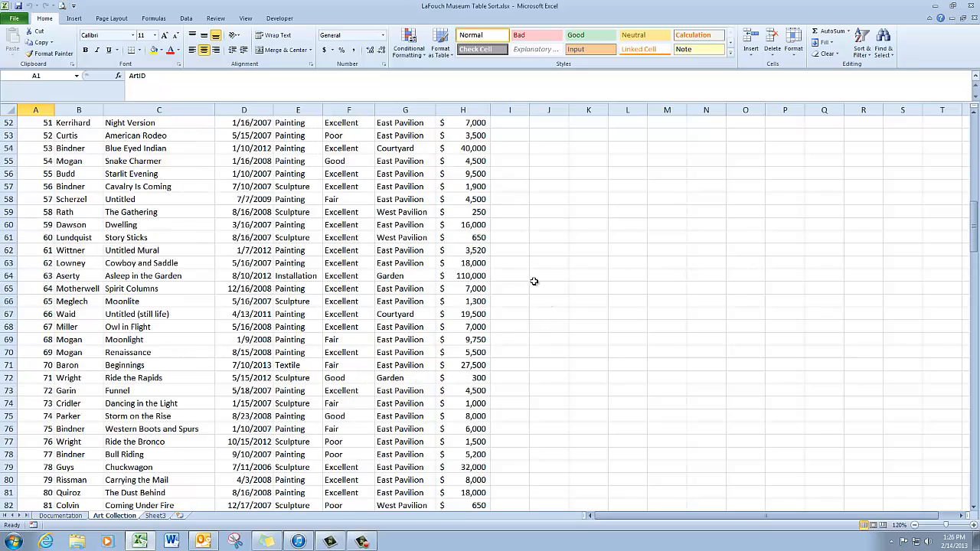
scroll(534, 281, down, 7)
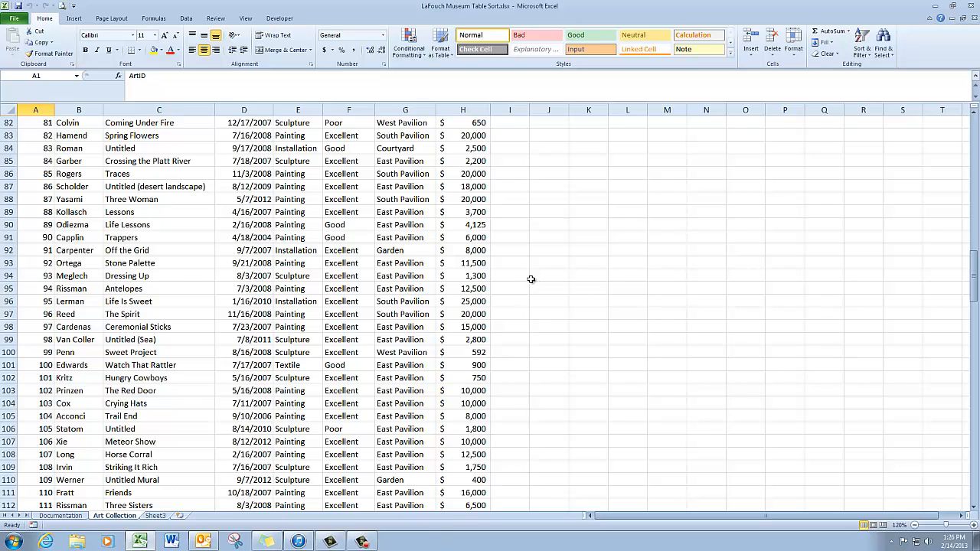
scroll(523, 279, down, 1)
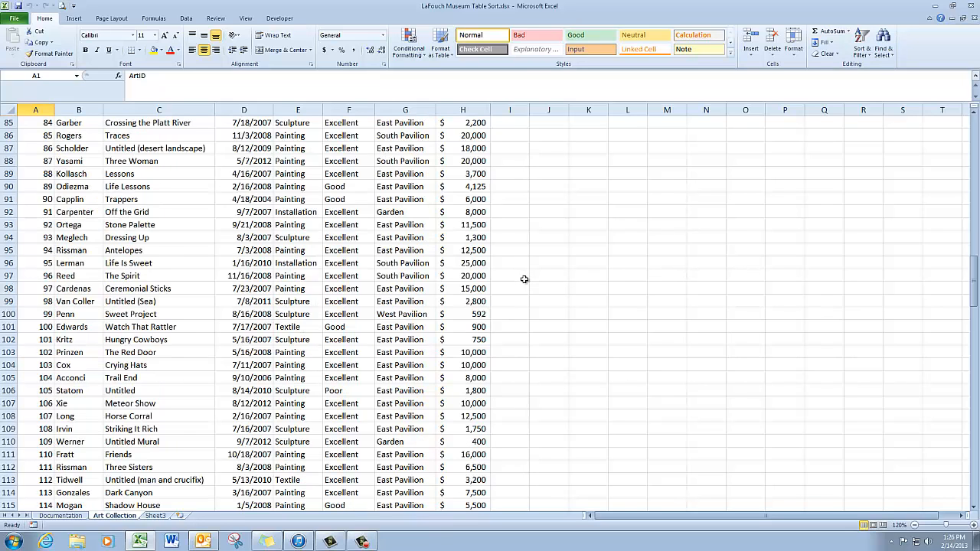
scroll(523, 279, down, 3)
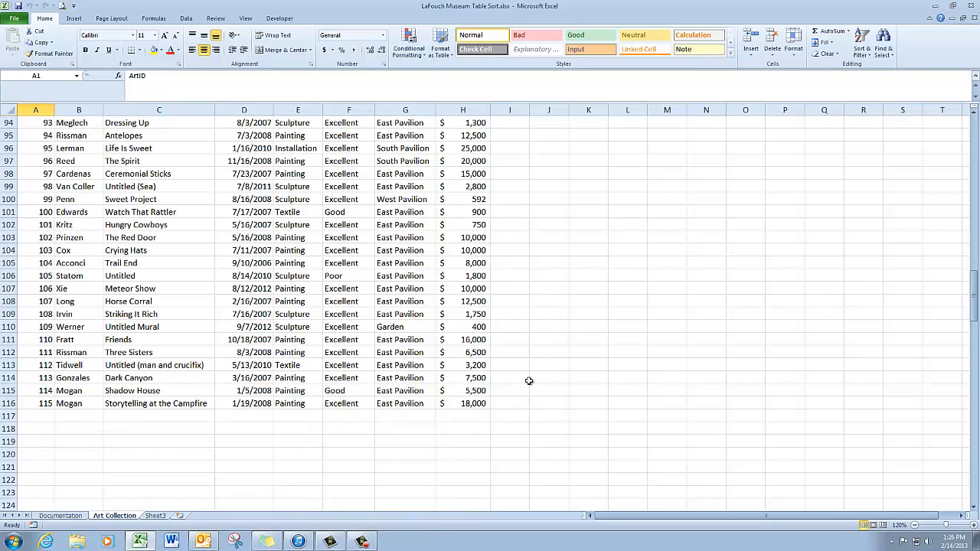
scroll(526, 375, up, 11)
scroll(526, 373, up, 20)
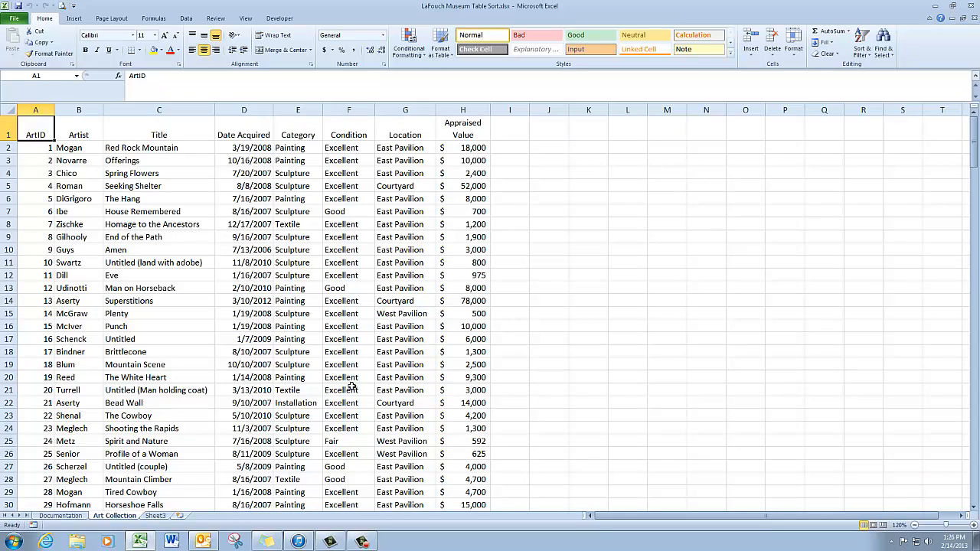
click(49, 150)
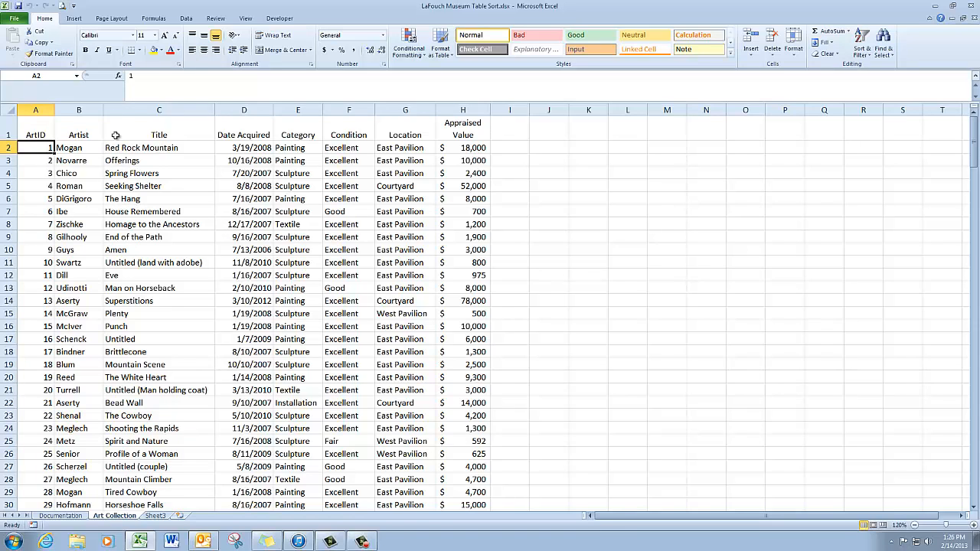
click(79, 21)
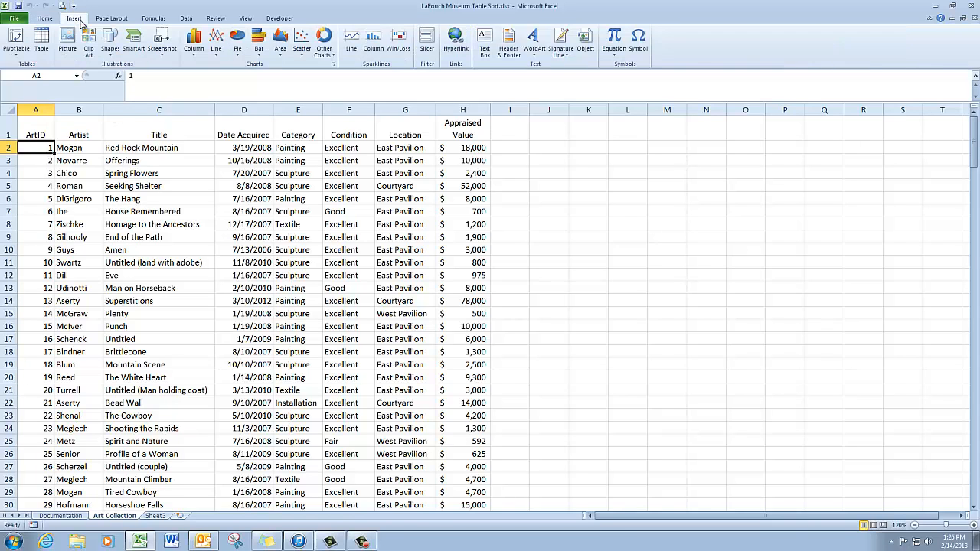
click(42, 42)
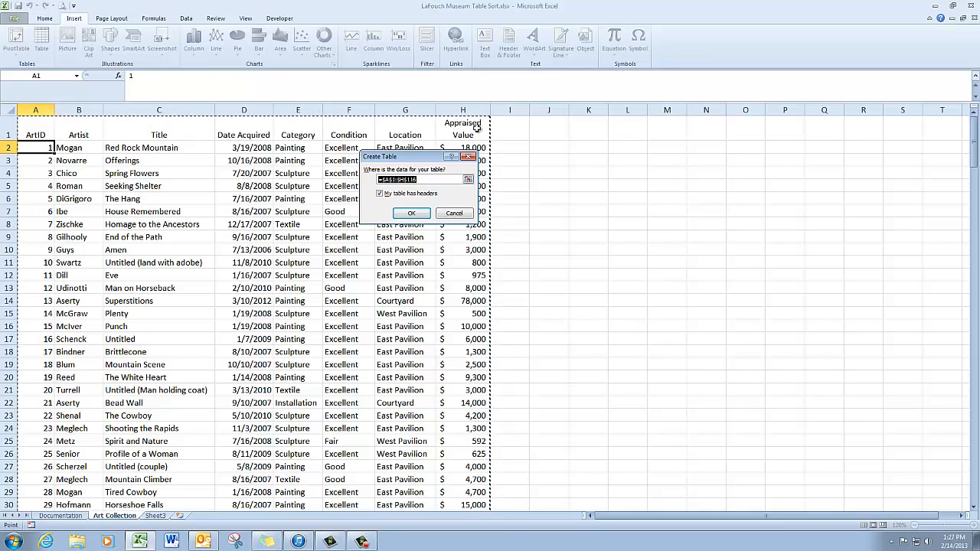
Step: Confirm the $A$1:$H$116 range with headers to create Table1
click(411, 213)
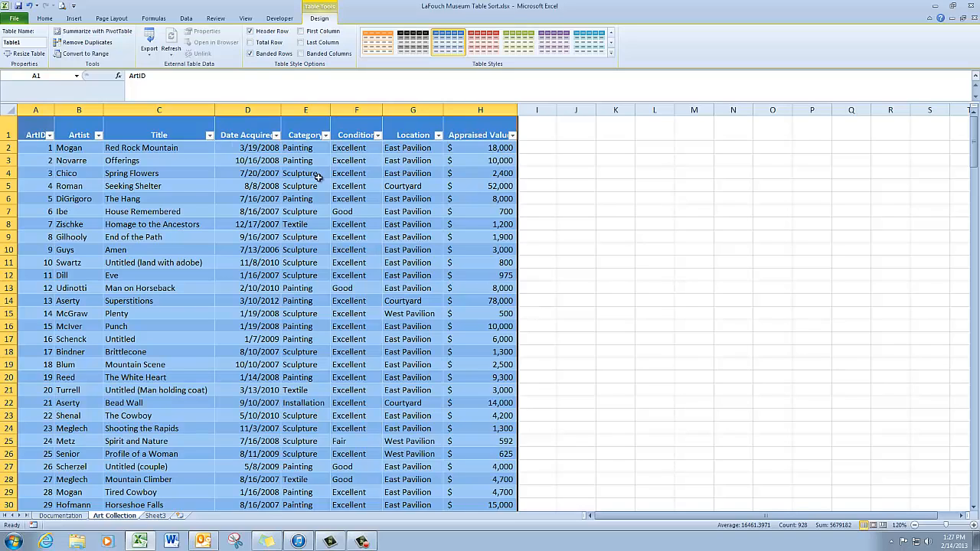
Step: Replace the table name Table1 with ArtObjects in the Table Name box
click(31, 42)
text(ArtObjects)
Step: Apply a green Medium table style, then select D2:F2 plus H2
click(612, 58)
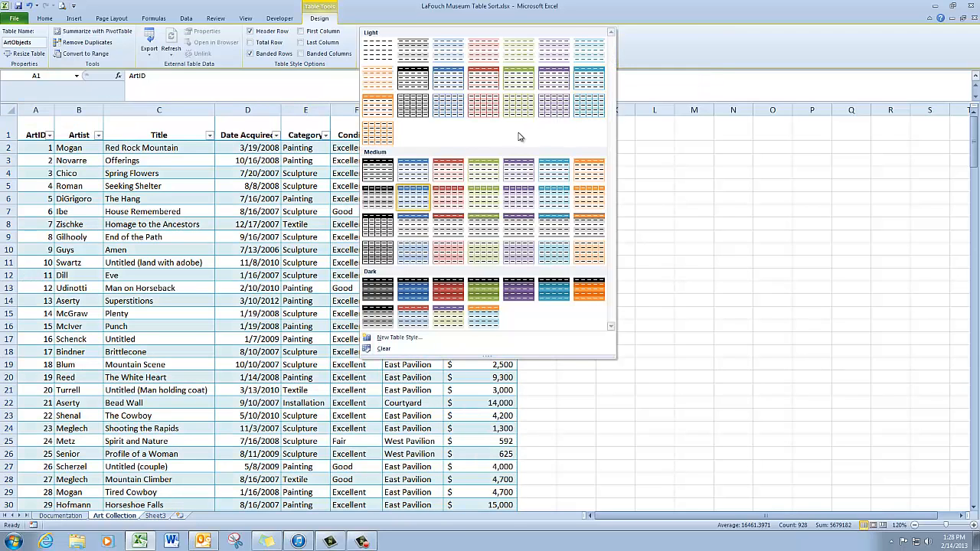
click(484, 173)
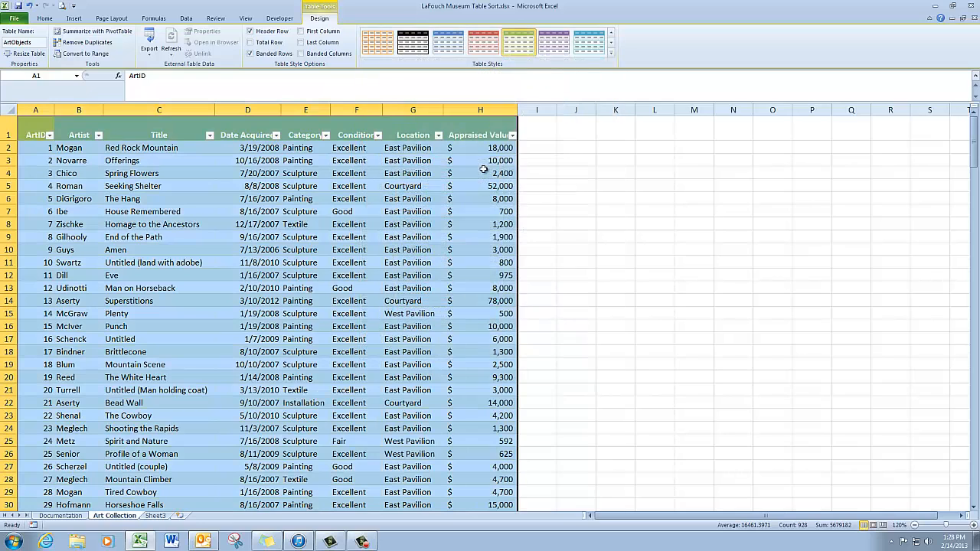
click(305, 149)
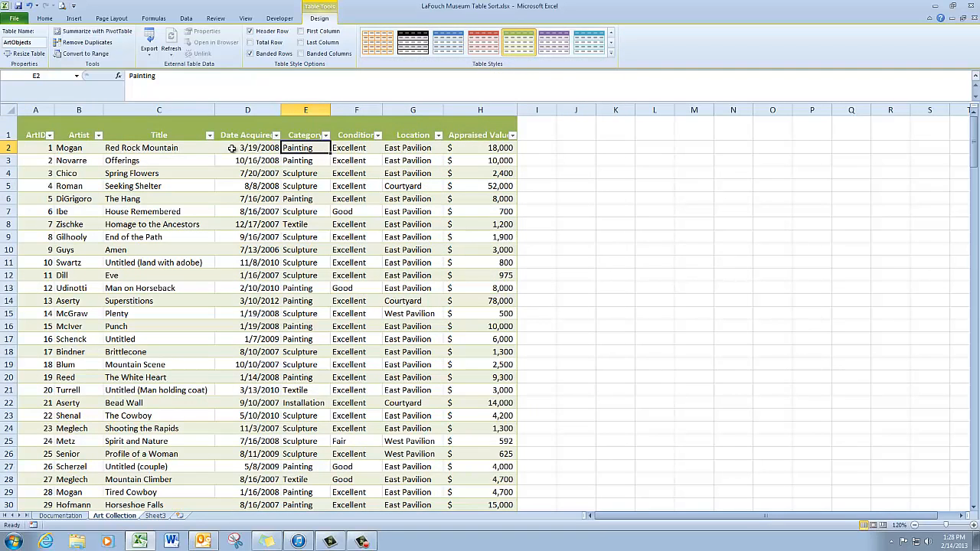
click(232, 148)
drag(233, 149, 358, 150)
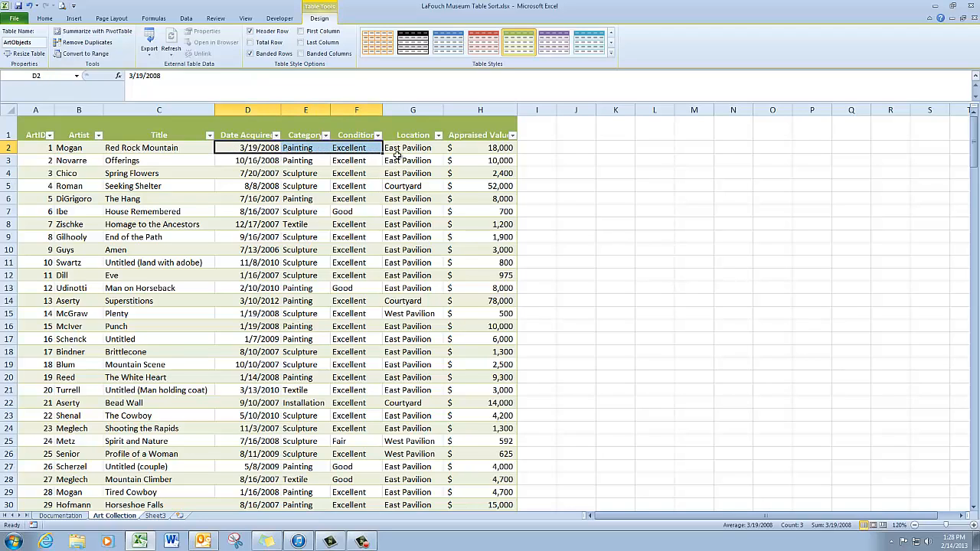
ctrl+click(495, 148)
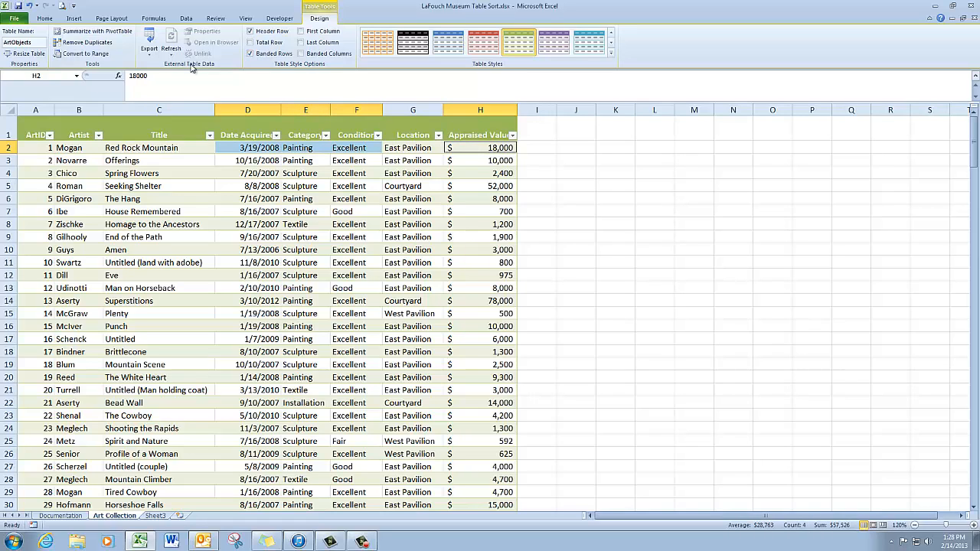
Step: Set the selected columns to width 12 via Format > Column Width, then return to A1
click(46, 19)
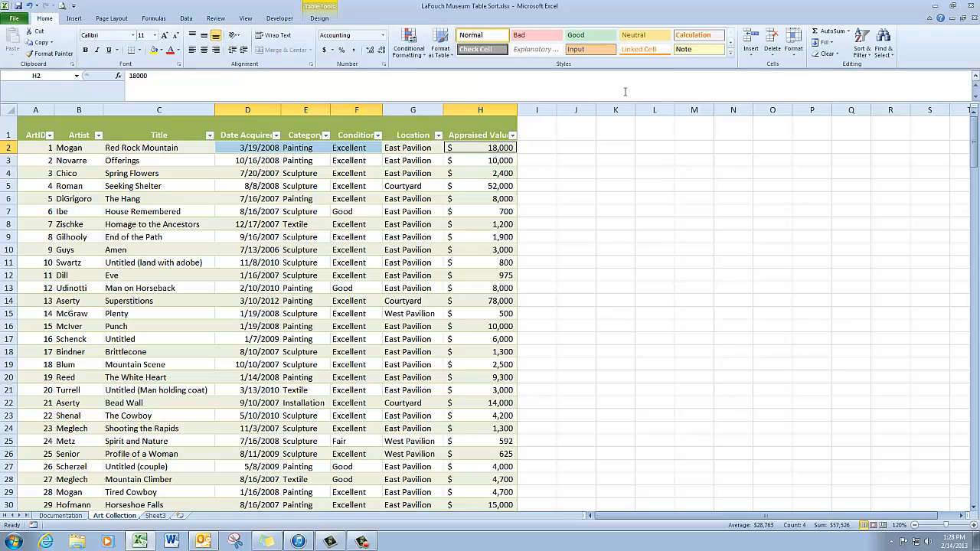
click(797, 55)
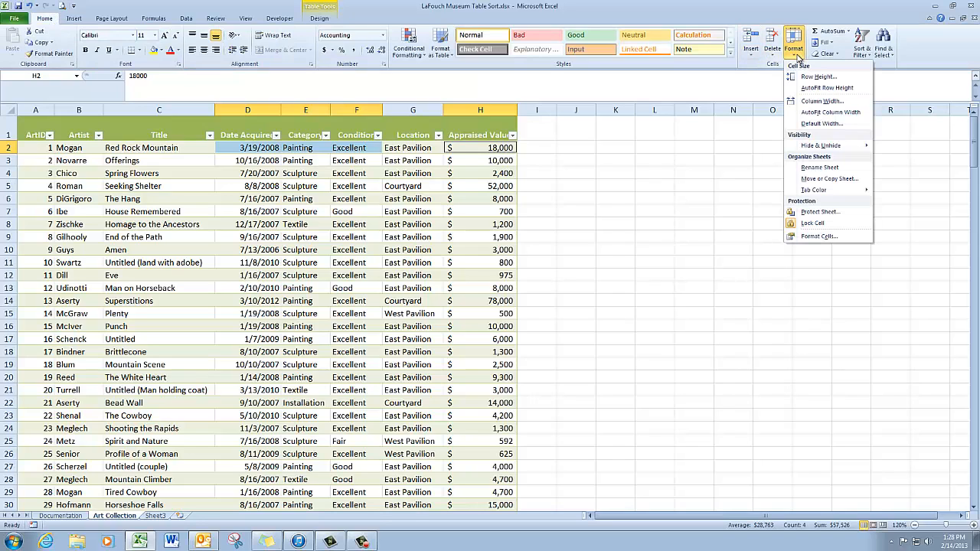
click(812, 101)
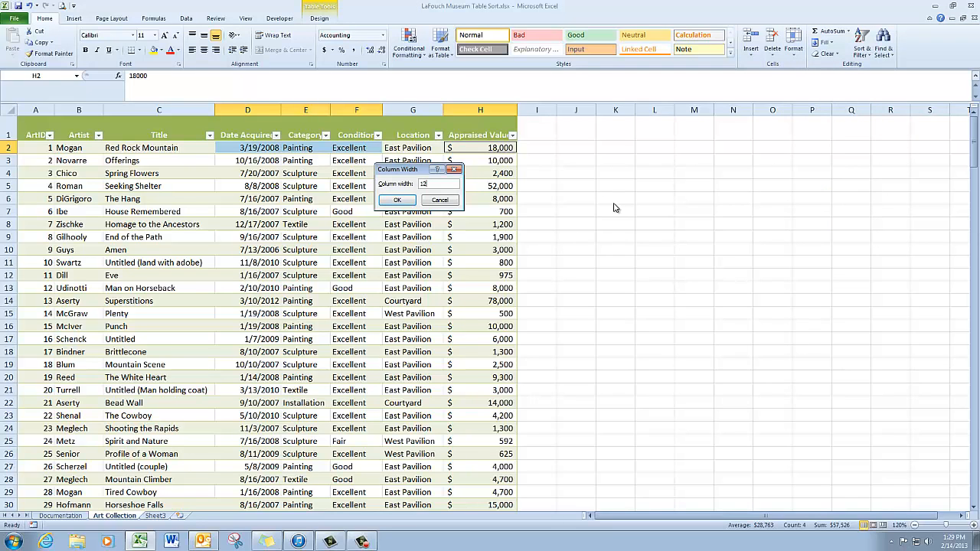
text(12)
key(Return)
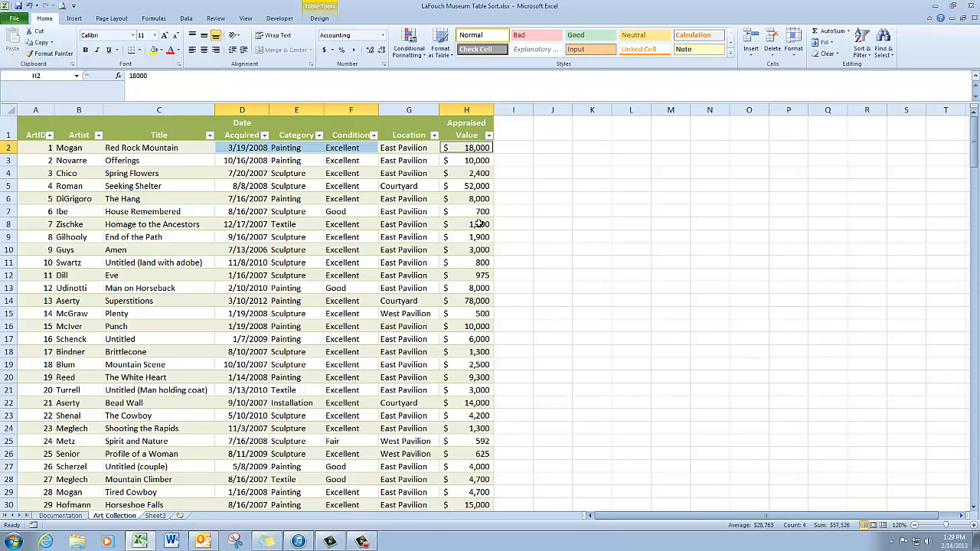
click(40, 135)
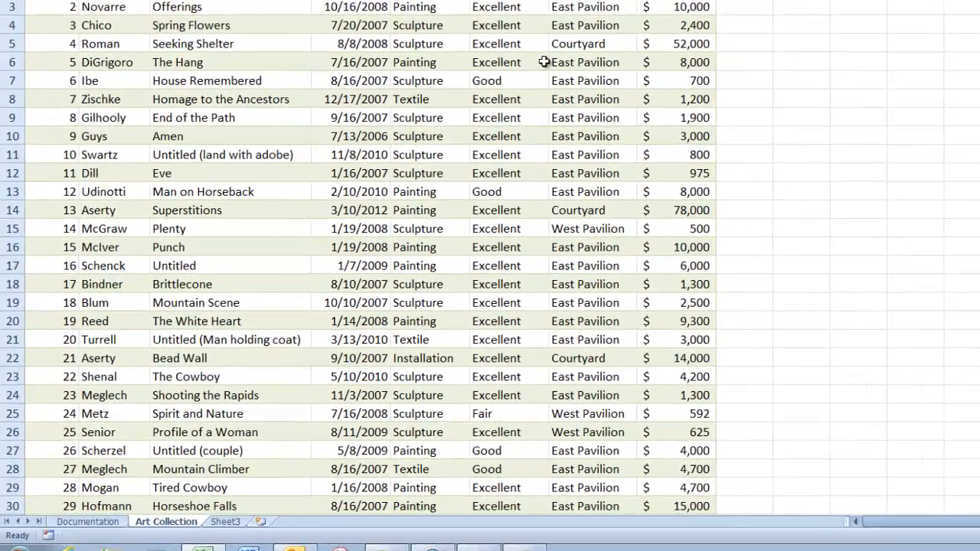
Step: Enter ArtID 116 in cell A117, just below the last record
key(ctrl+Down)
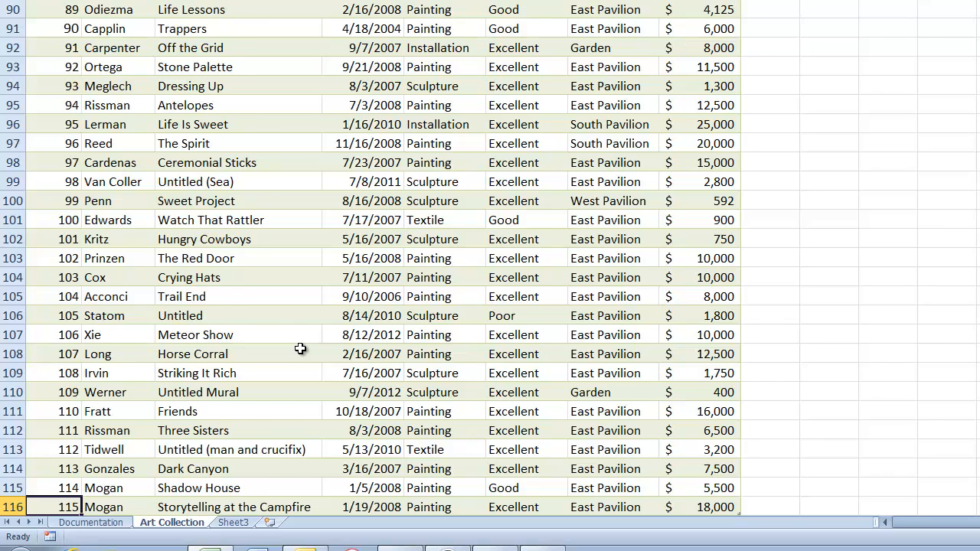
key(Down)
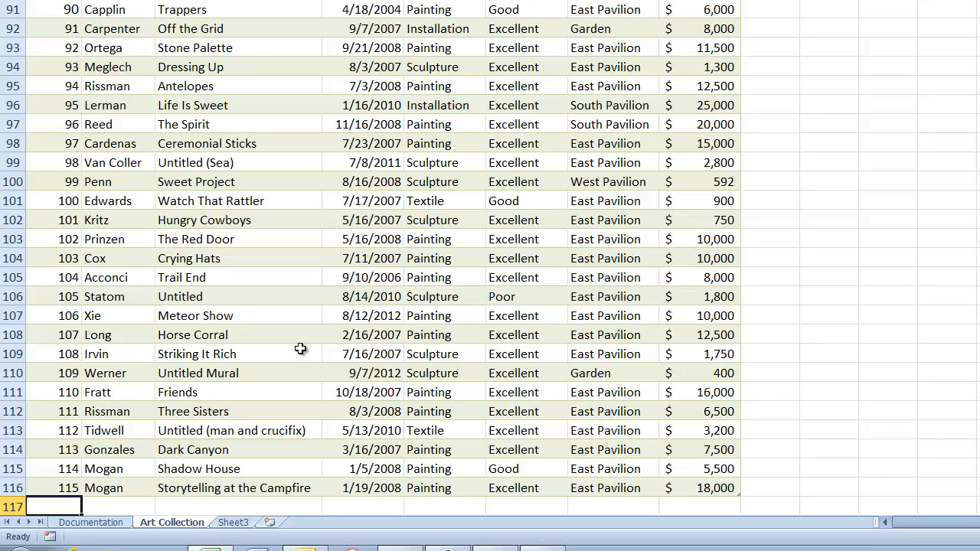
text(116)
key(Tab)
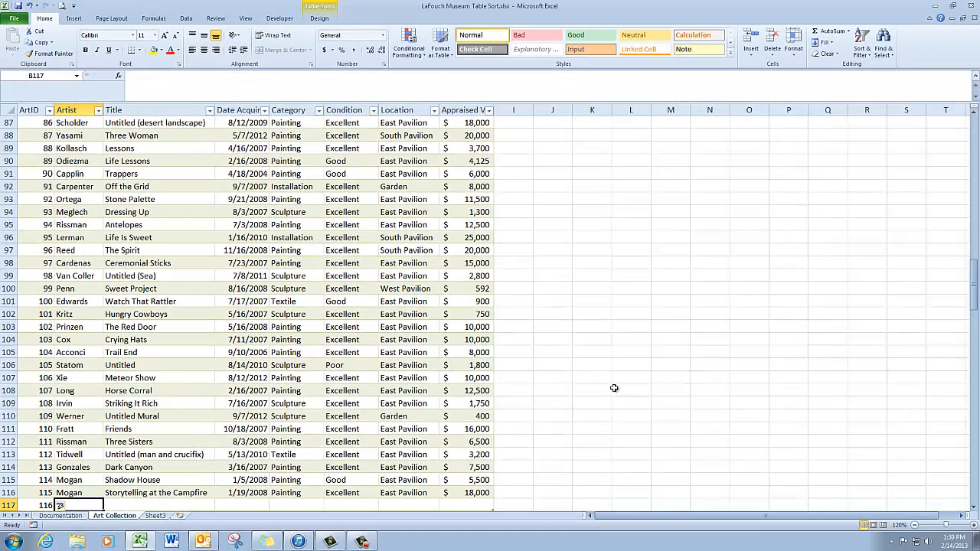
Step: Fill record 116: artist's name, Starry Night, 4/3/2013, Painting, Excellent, South Pavilion, 8,500
scroll(614, 388, down, 2)
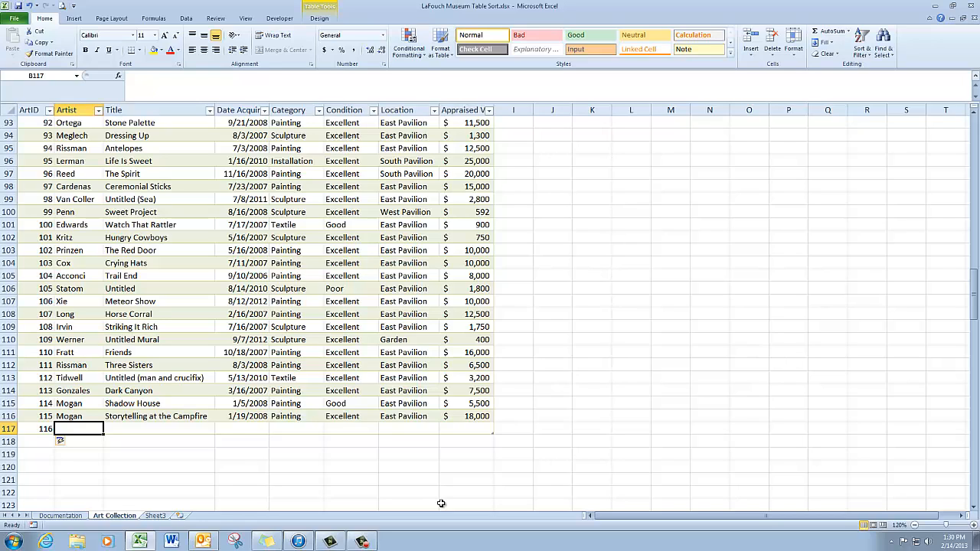
text(G)
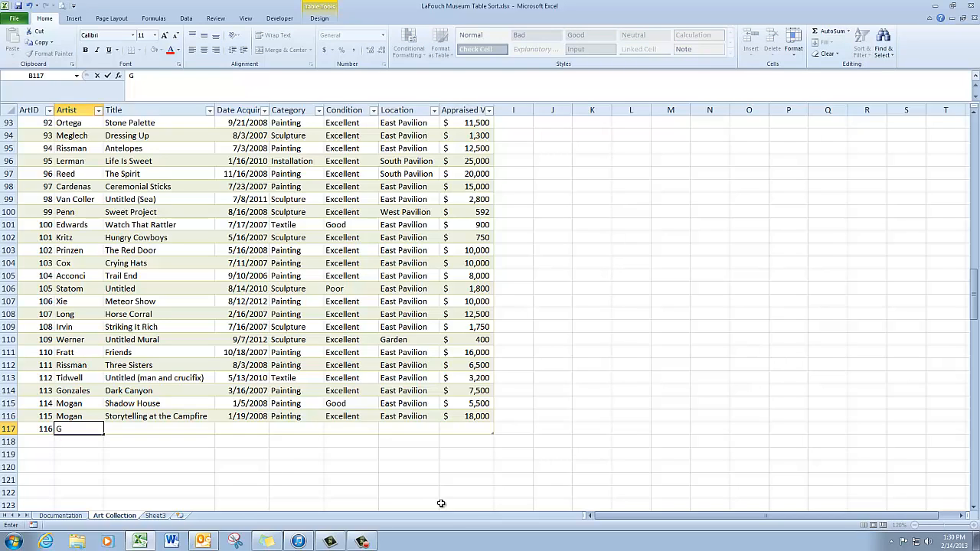
text(iama)
key(Tab)
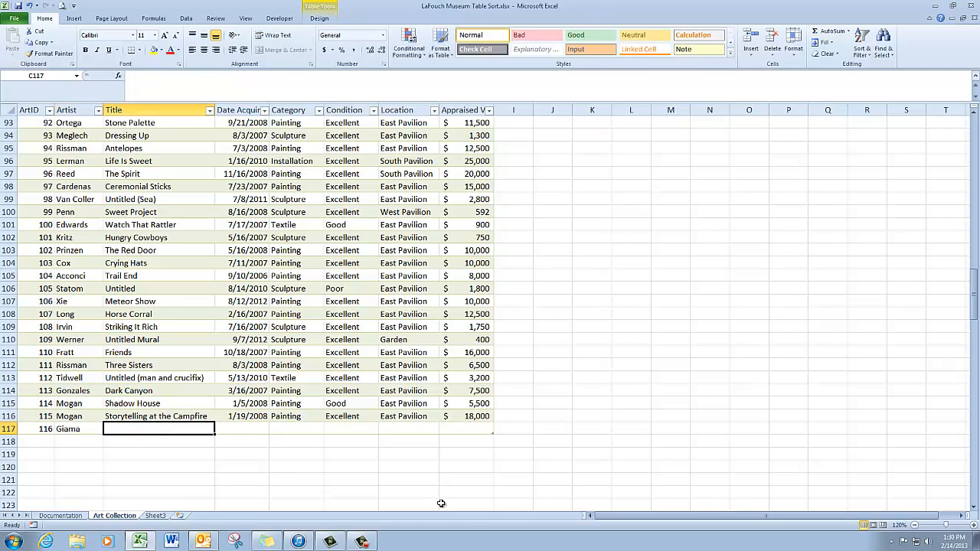
text(S)
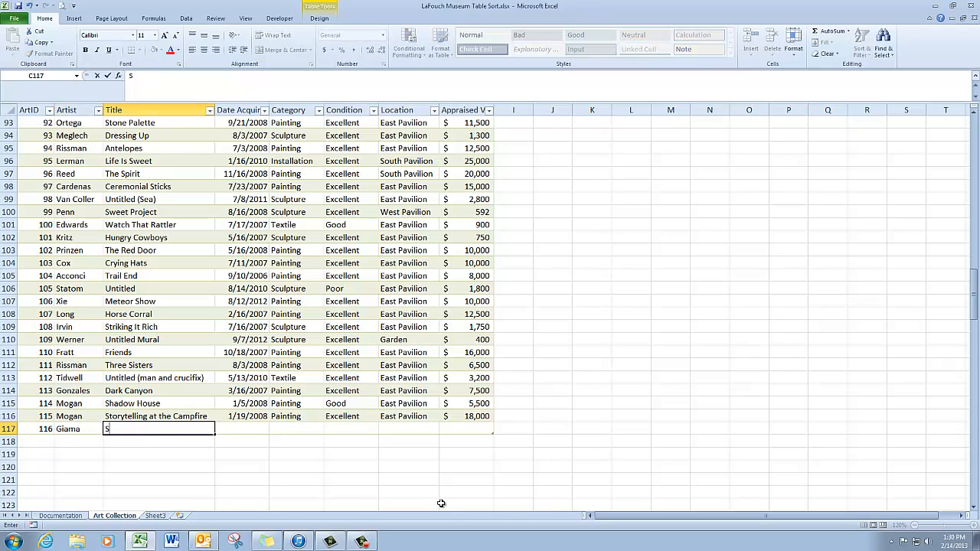
text(tarry Night)
key(Tab)
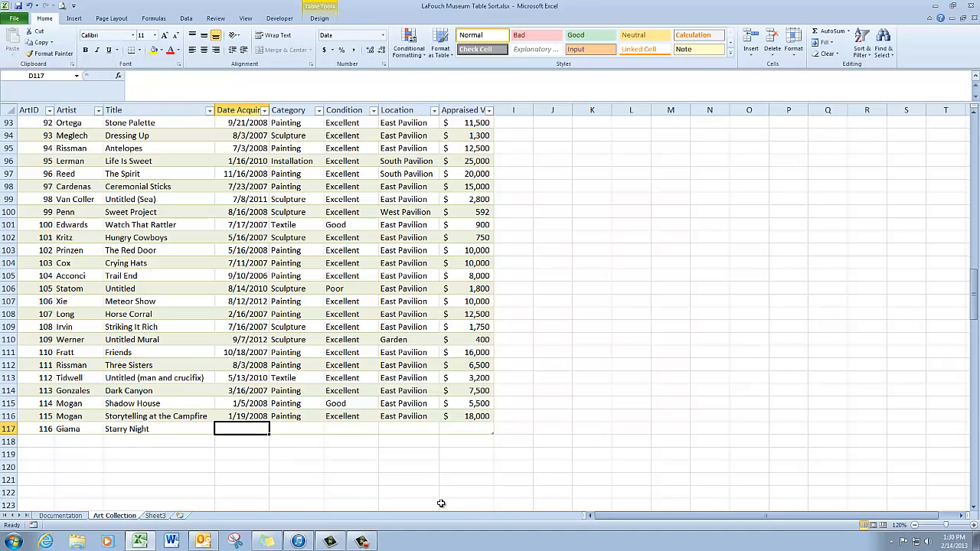
text(4/3)
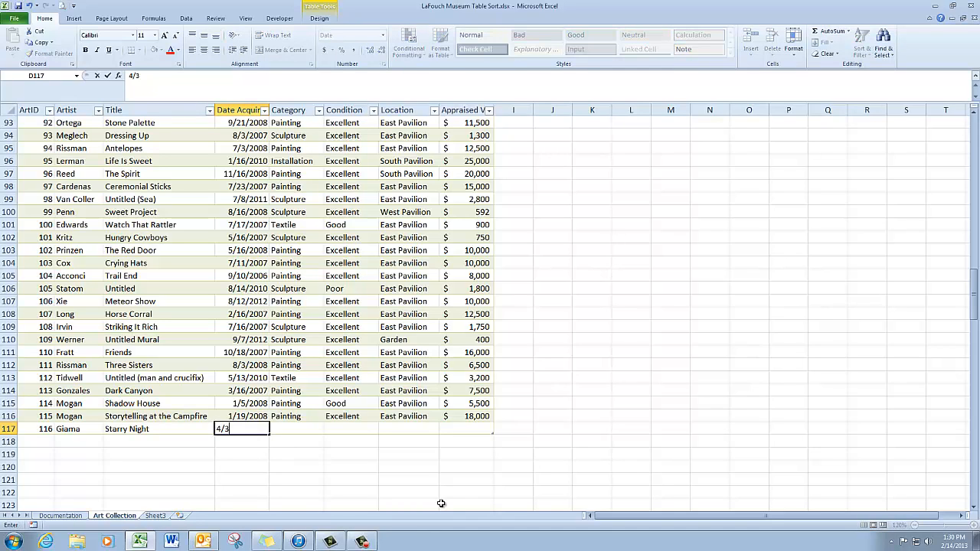
text(/2013)
key(Tab)
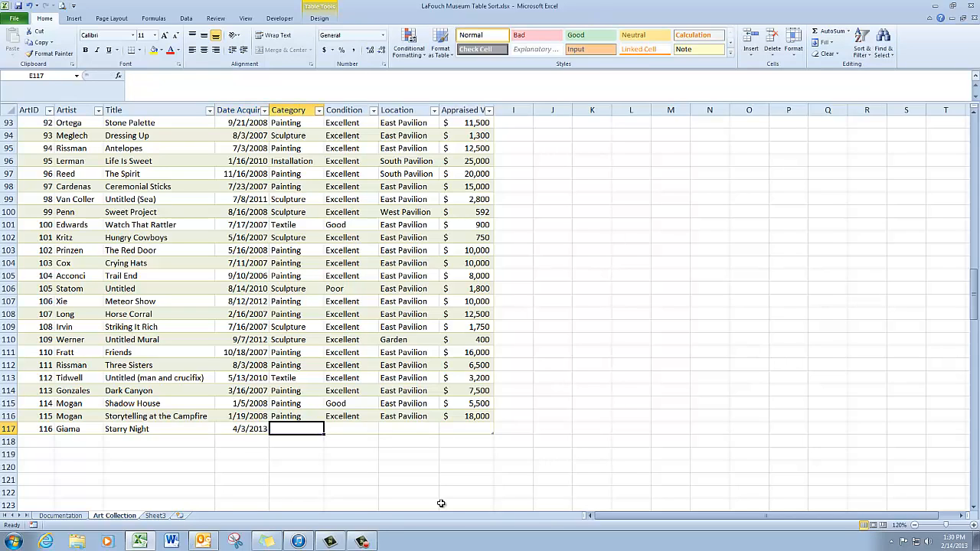
text(painting)
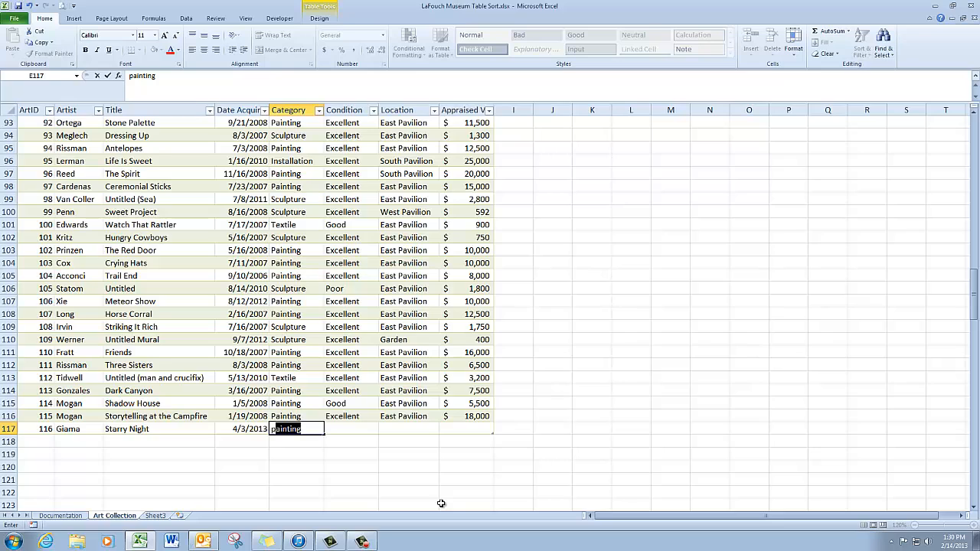
key(Tab)
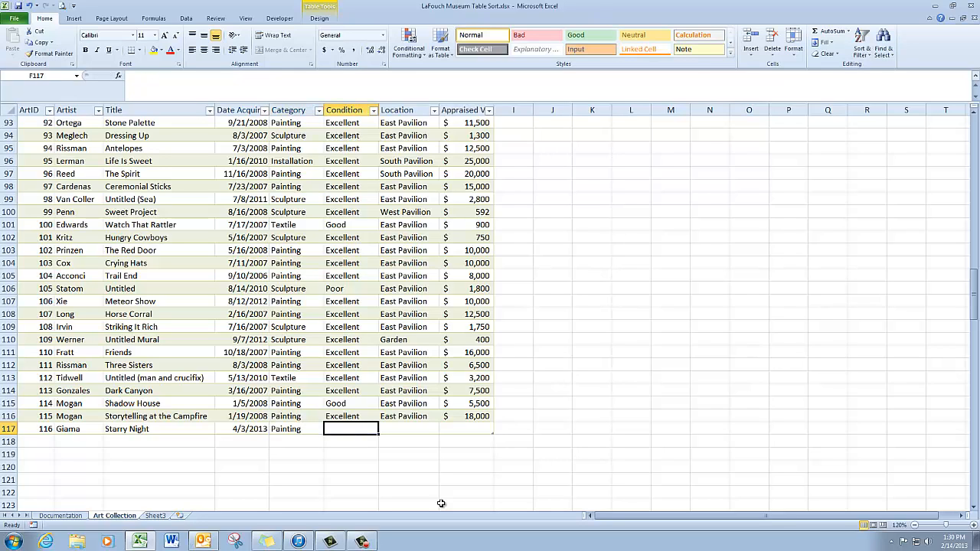
text(excellent)
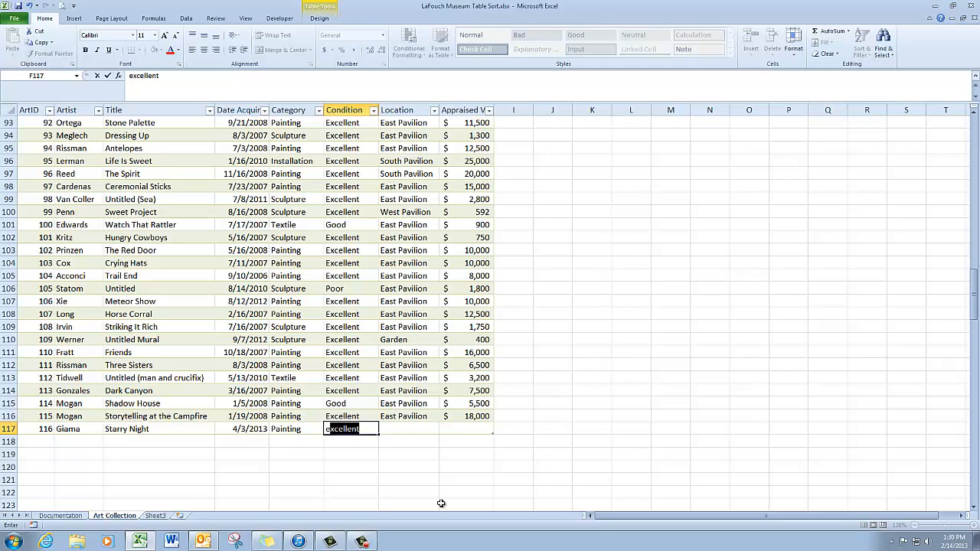
key(Tab)
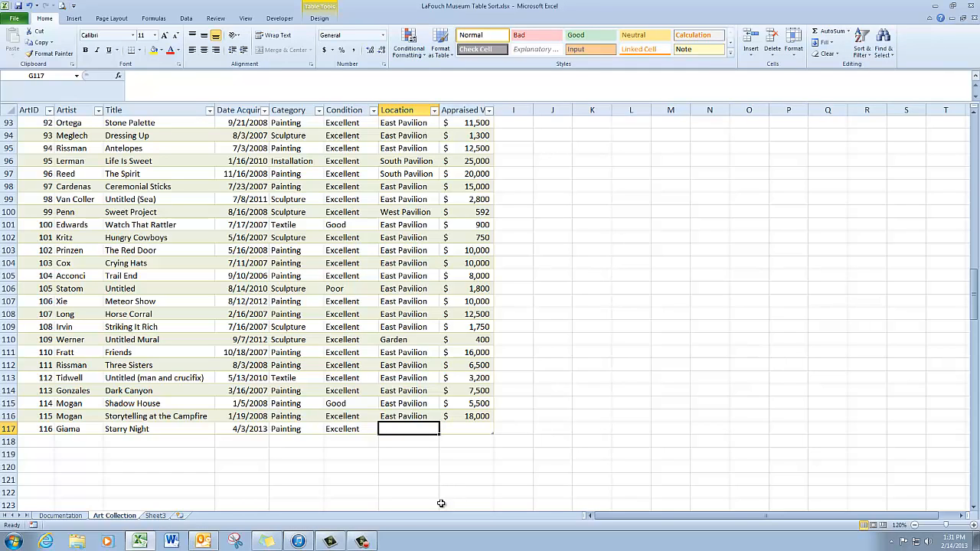
text(south Pavilion)
key(Tab)
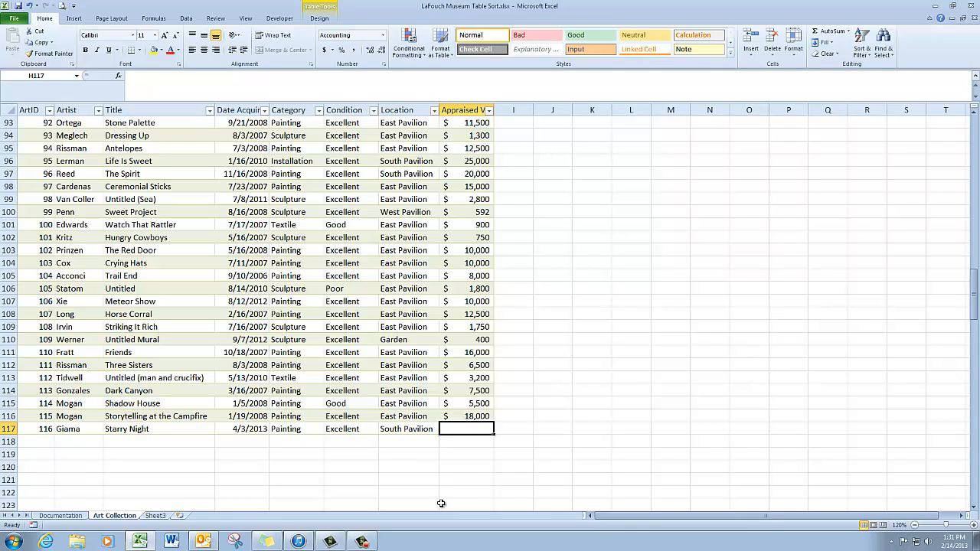
text(8500)
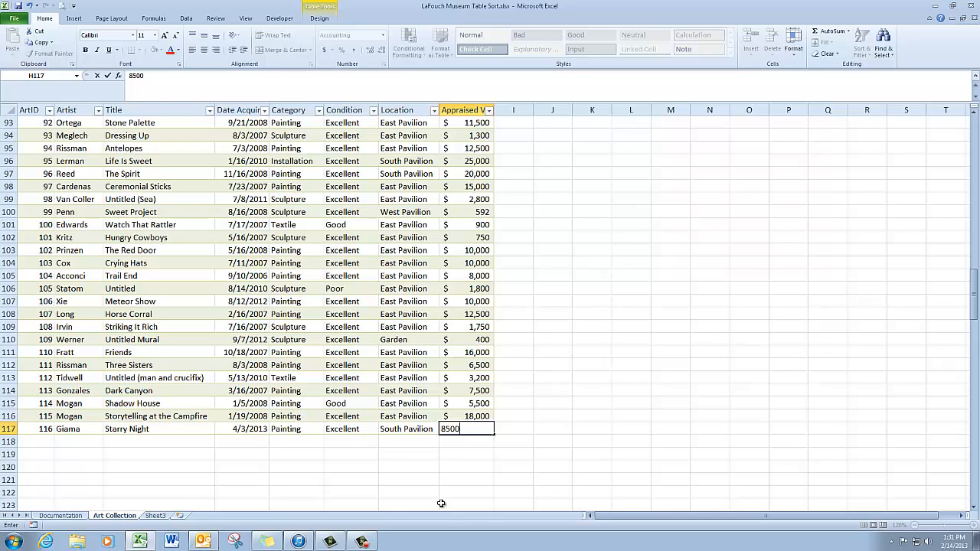
key(Return)
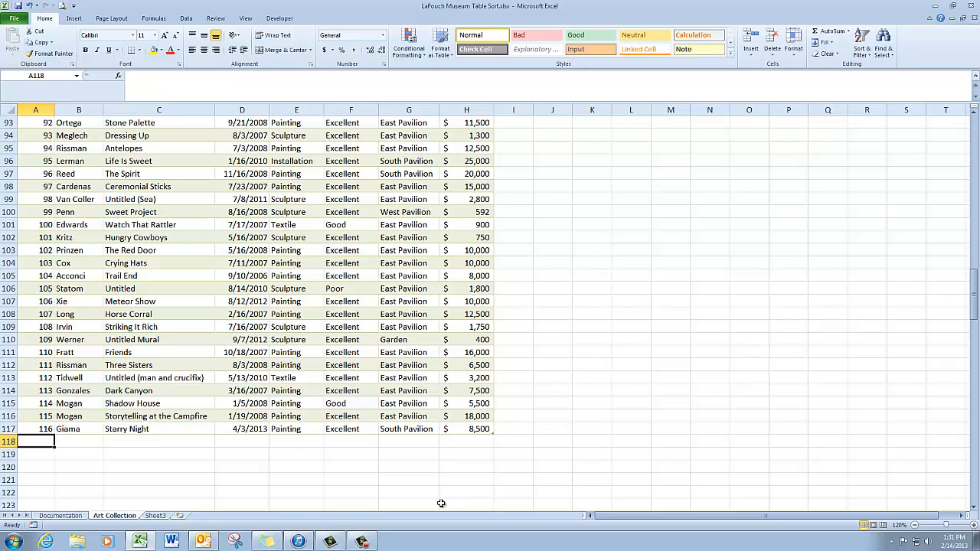
Step: Add record 117: artist's name, Apache Warrior, 4/5/2013, Sculpture, Excellent, Garden, 23,000
text(117)
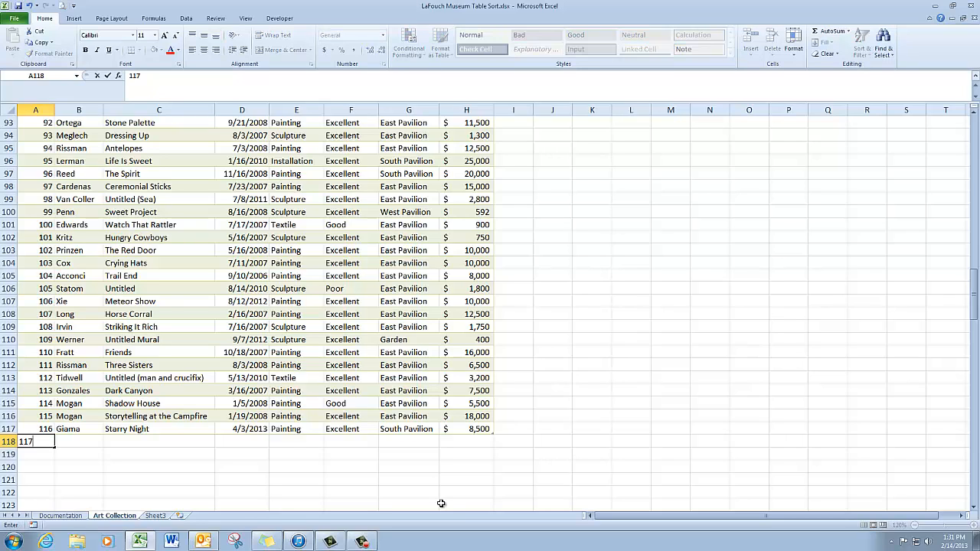
key(Tab)
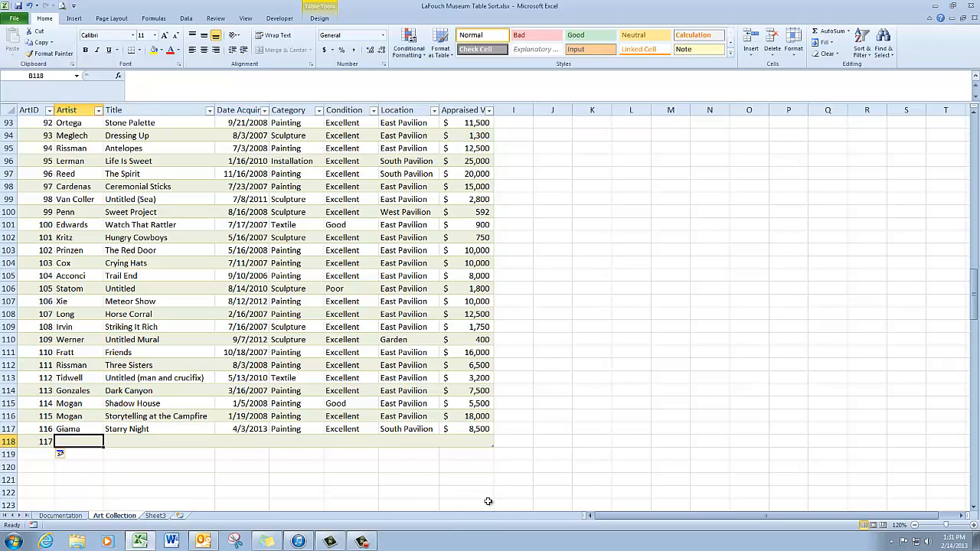
text(Higgins)
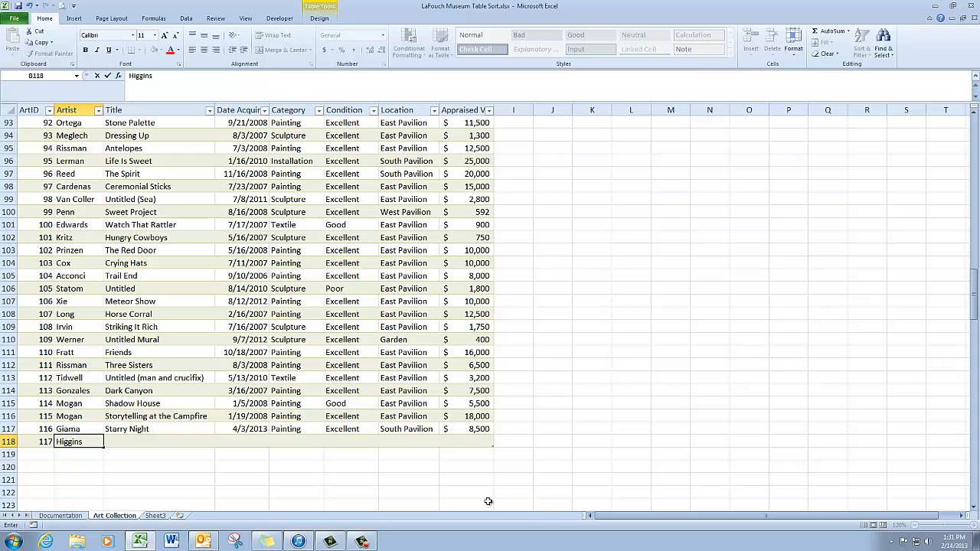
key(Tab)
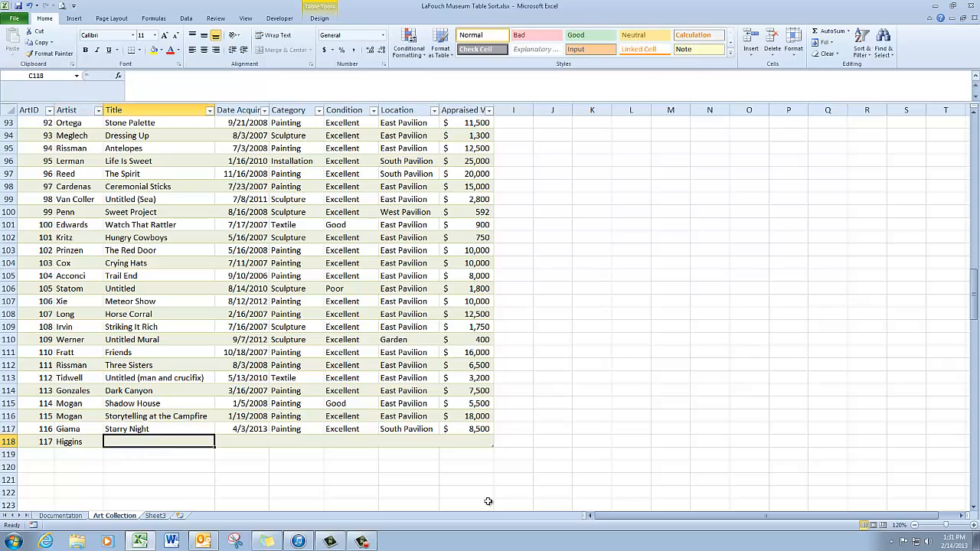
text(Apache)
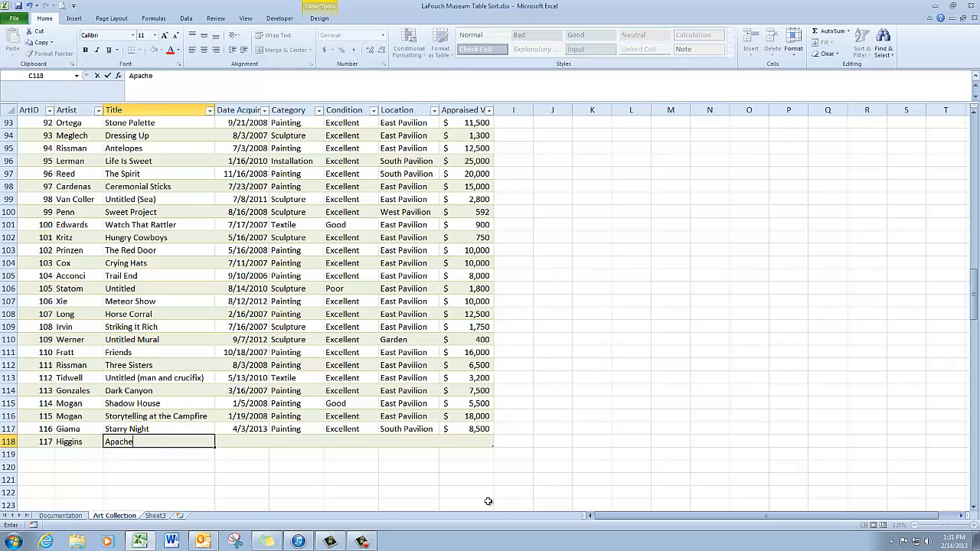
text( Warrior)
key(Tab)
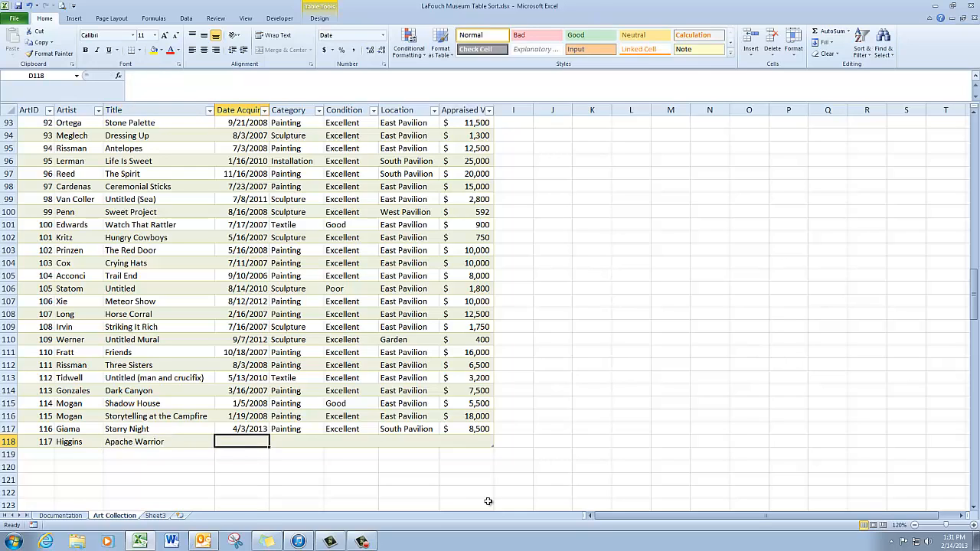
text(4/5)
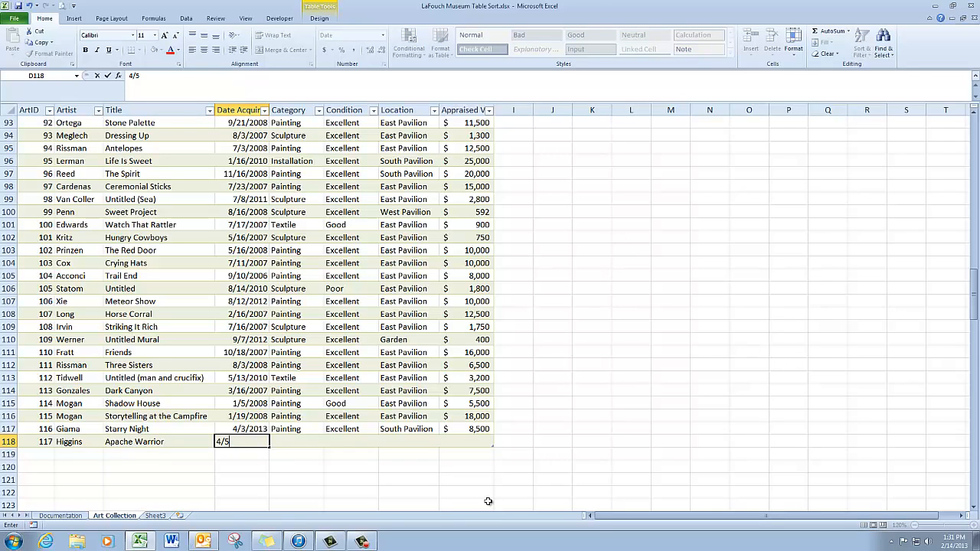
text(/2013)
key(Tab)
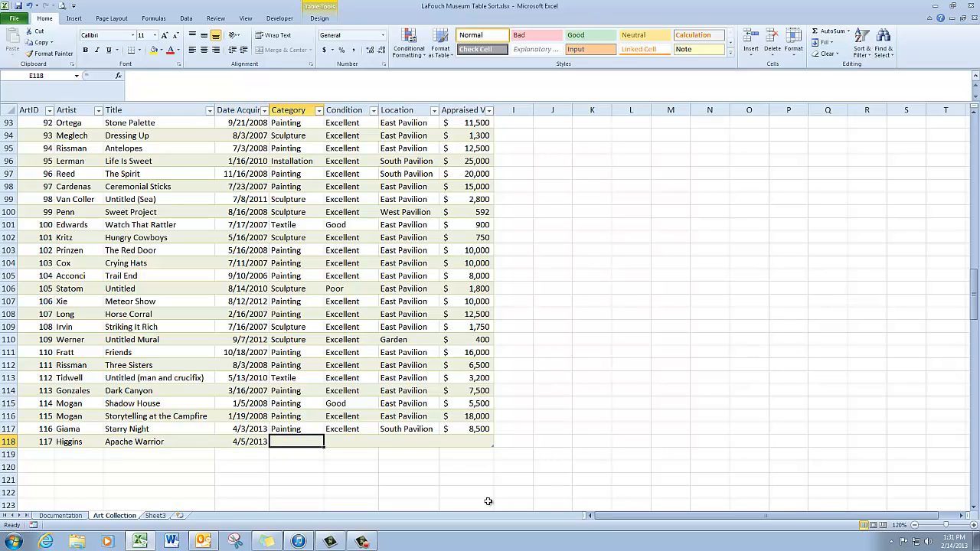
text(sculpture)
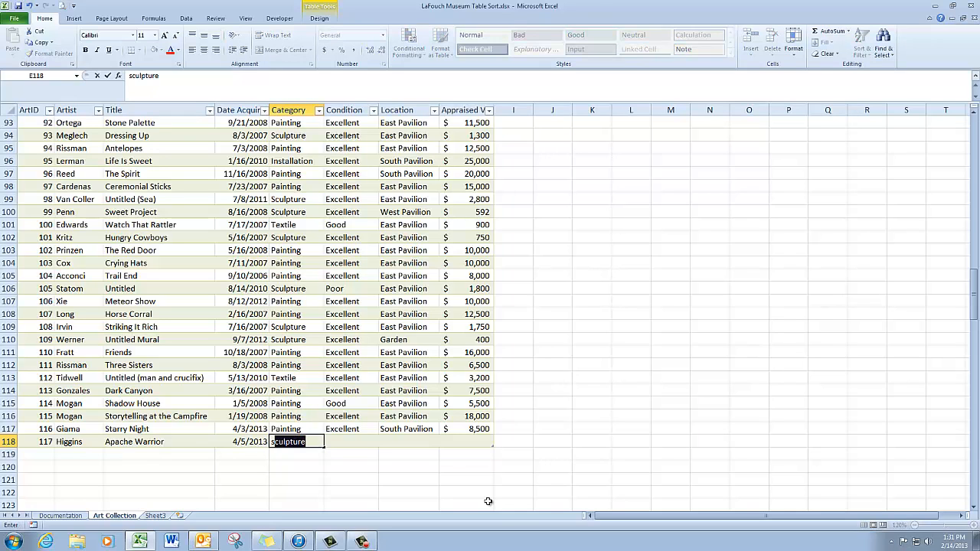
key(Tab)
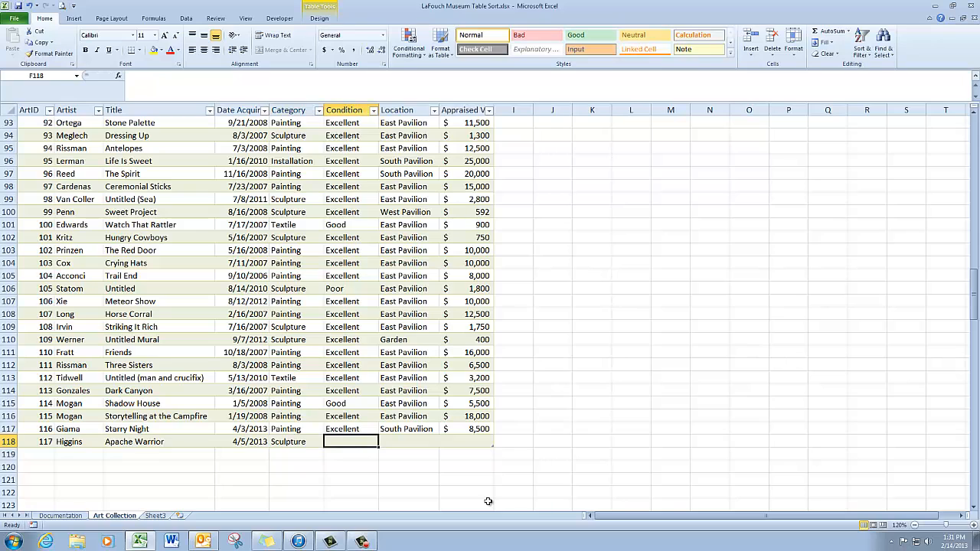
text(e)
key(Tab)
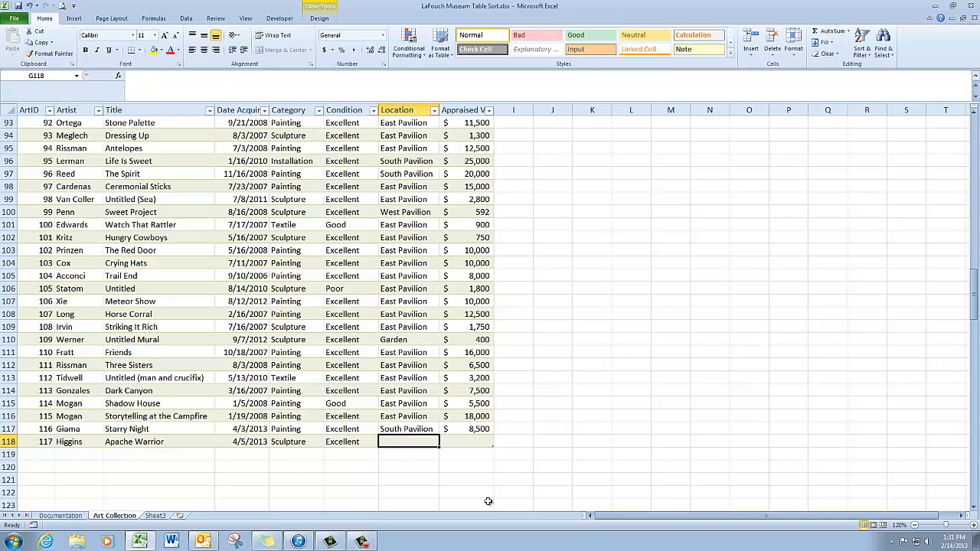
text(g)
key(Tab)
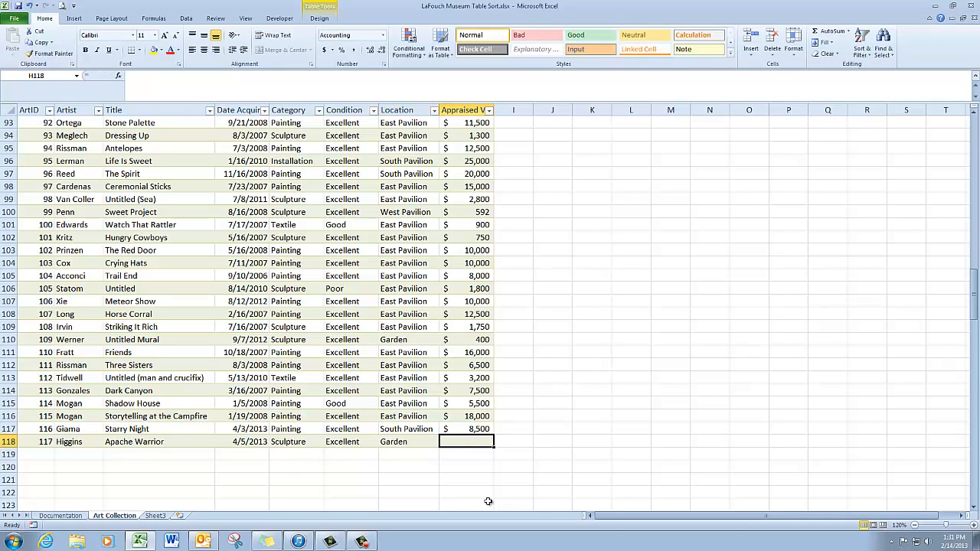
text(23)
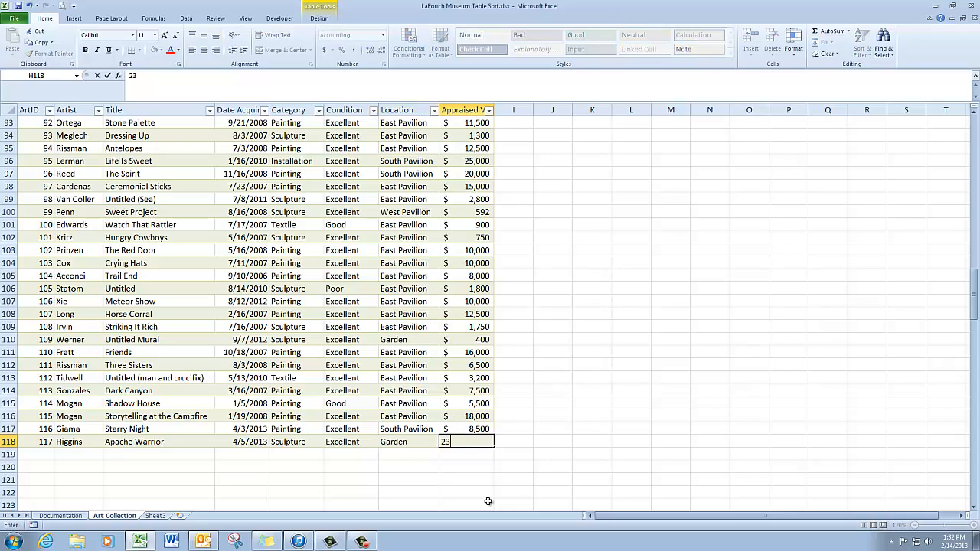
text(0000)
key(BackSpace)
key(Return)
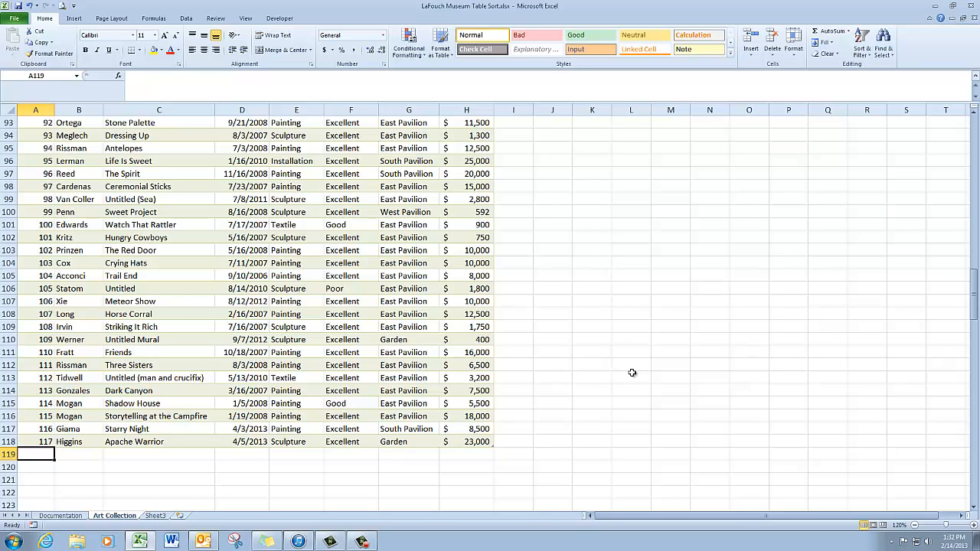
Step: Search for 'Moonlight' with Find, landing on ArtID 68's record in row 69
key(ctrl+Home)
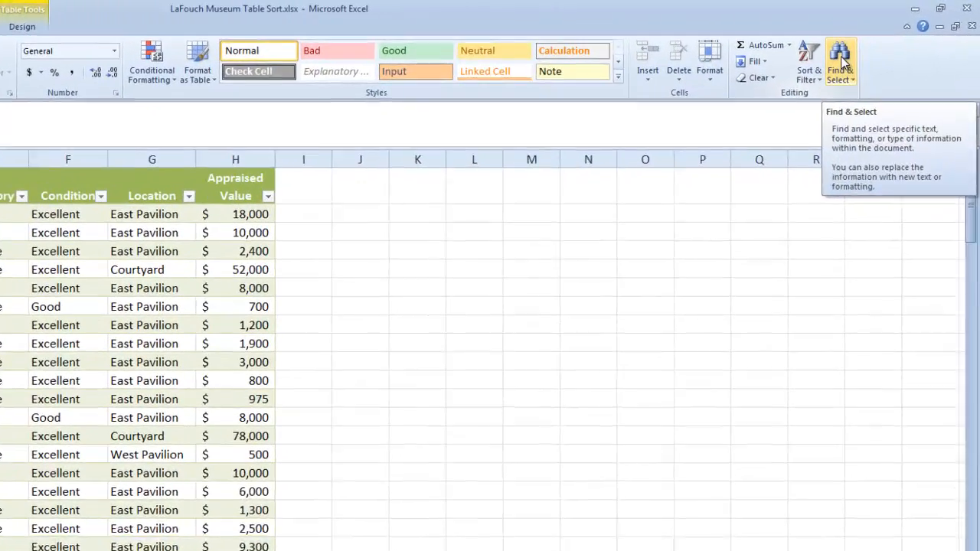
click(883, 44)
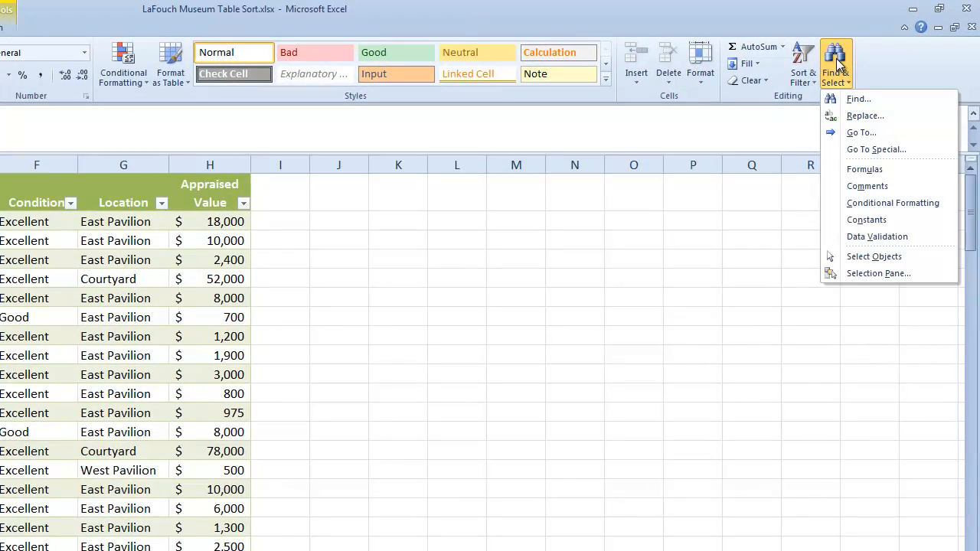
click(853, 100)
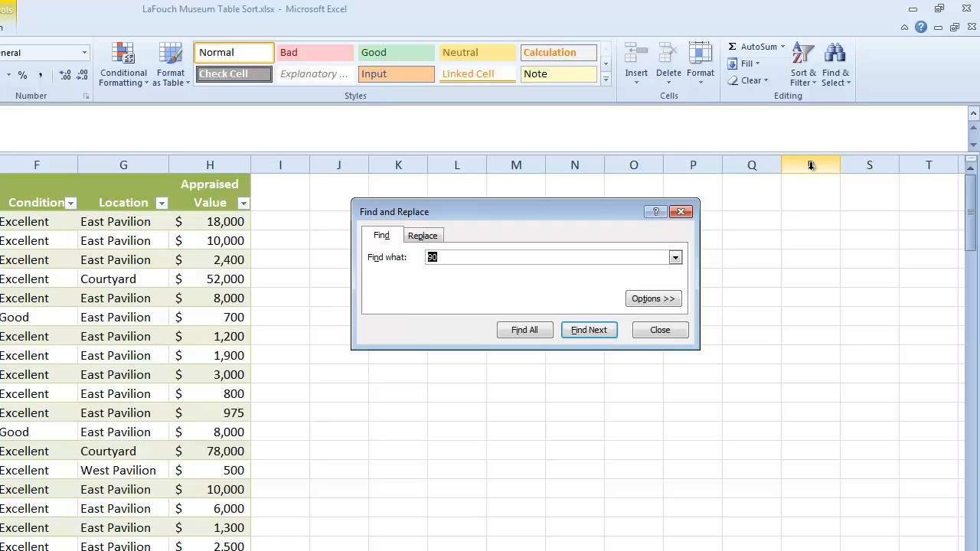
text(Moonlig)
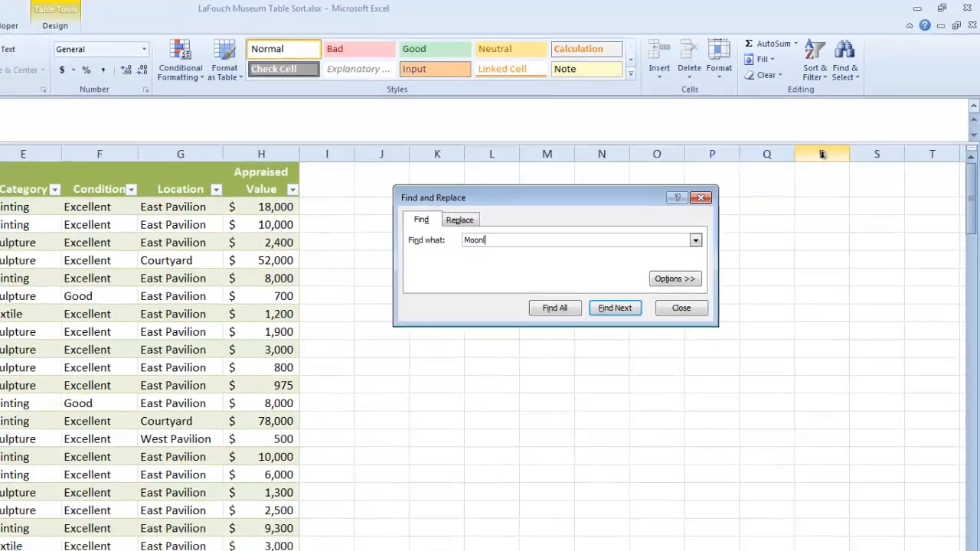
text(ht)
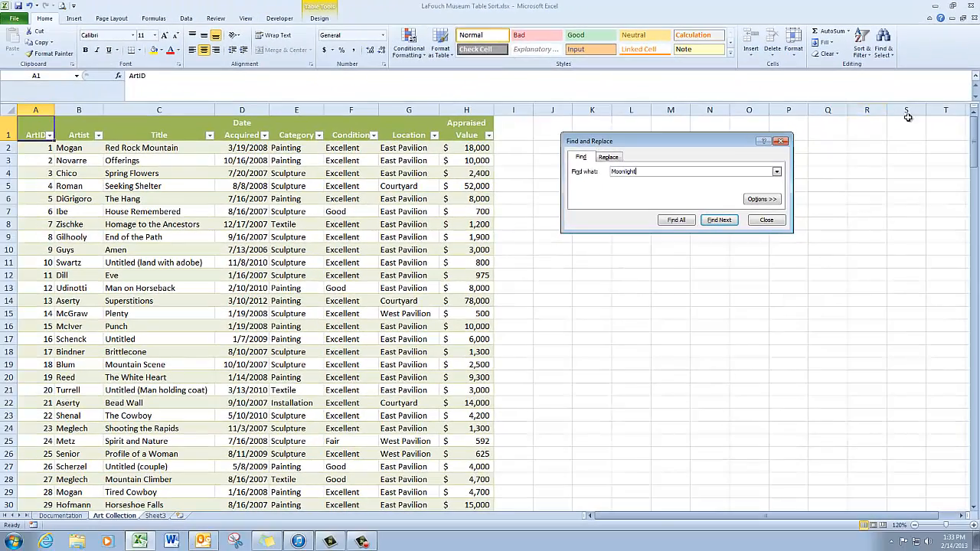
click(720, 220)
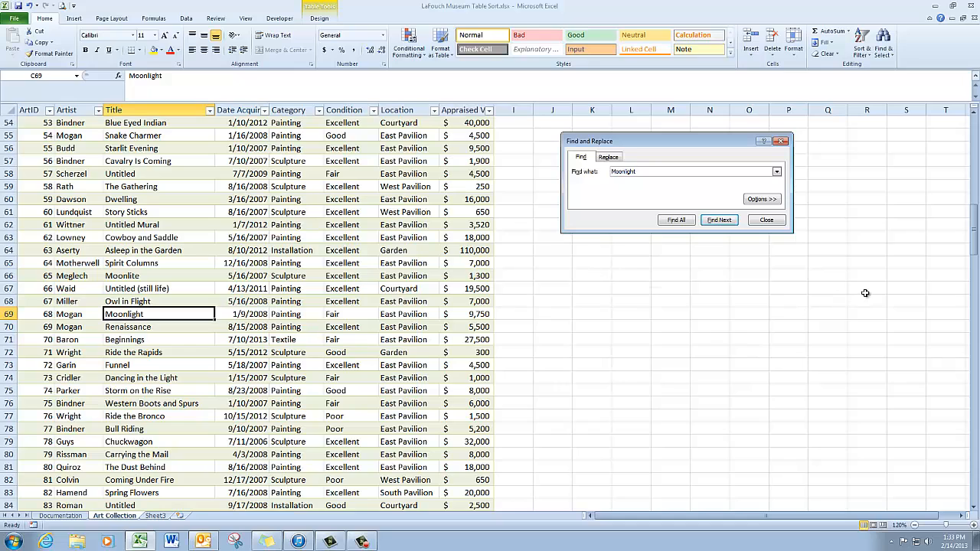
key(Tab)
key(Tab)
Step: Change the Moonlight record's condition in F69 from Fair to Poor
click(766, 221)
key(Right)
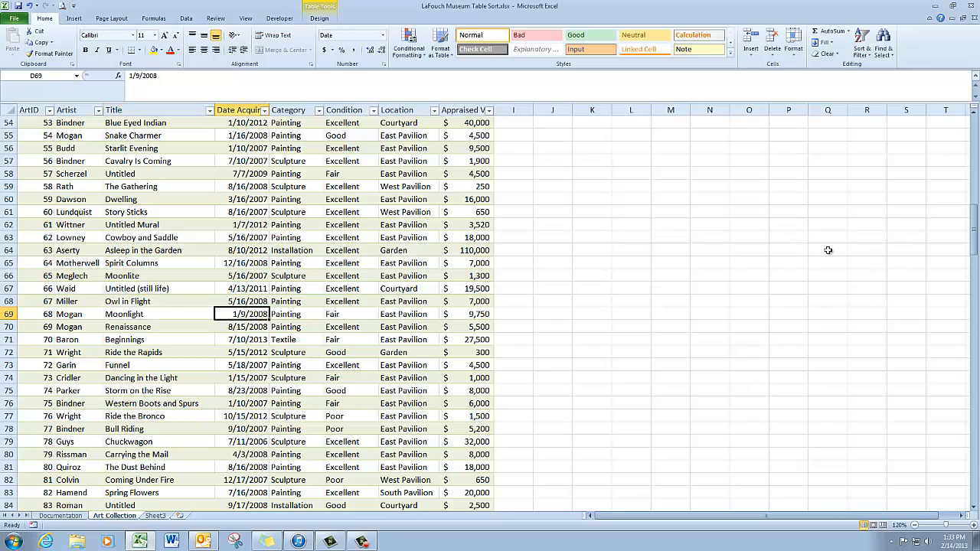
key(Right)
key(Right)
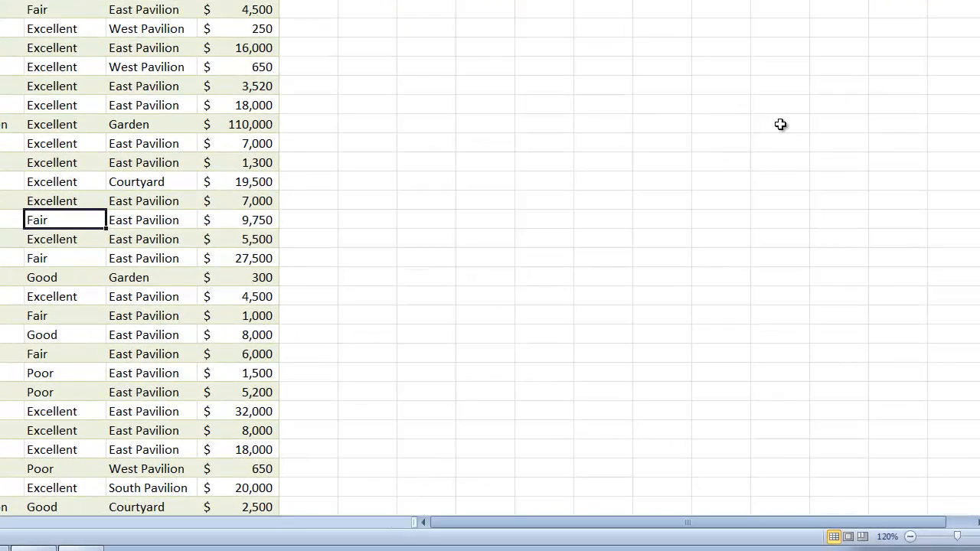
text(p)
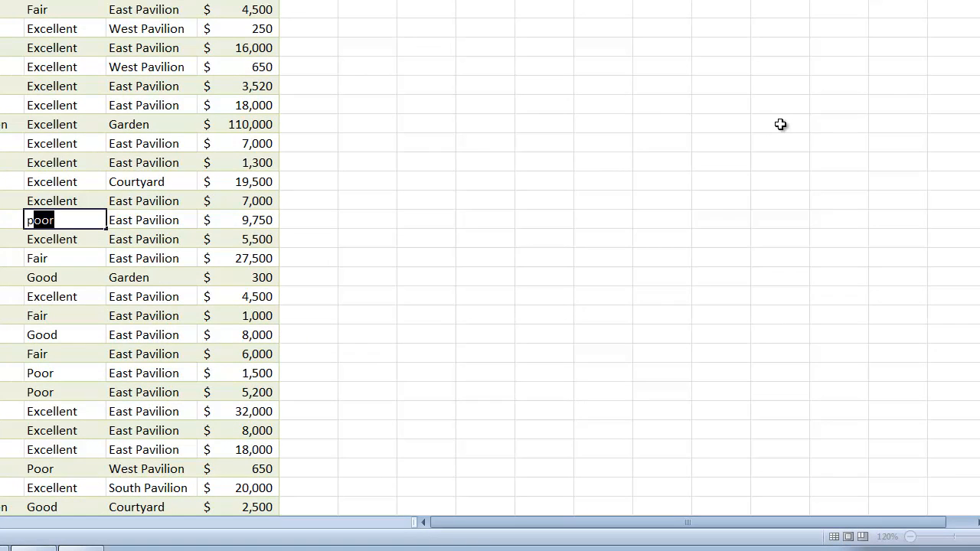
key(Tab)
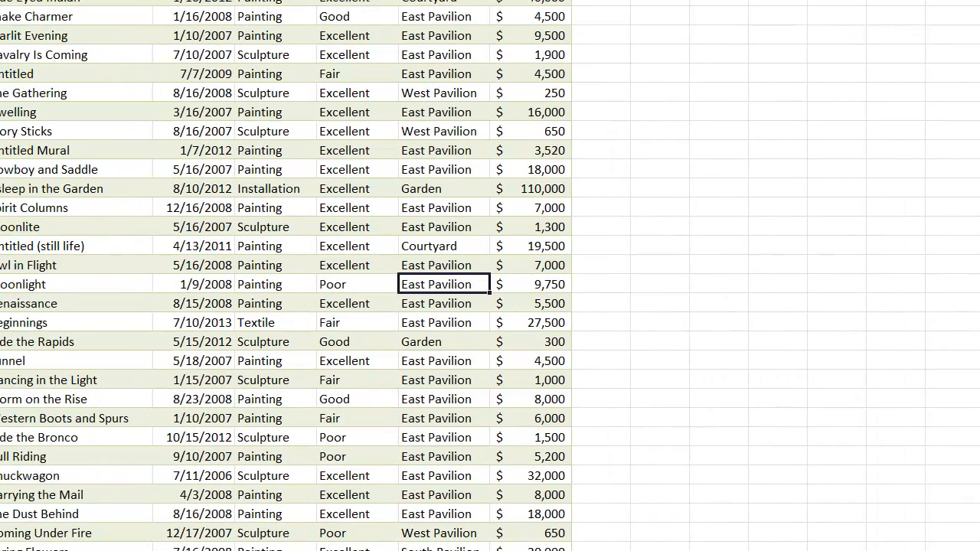
key(ctrl+Home)
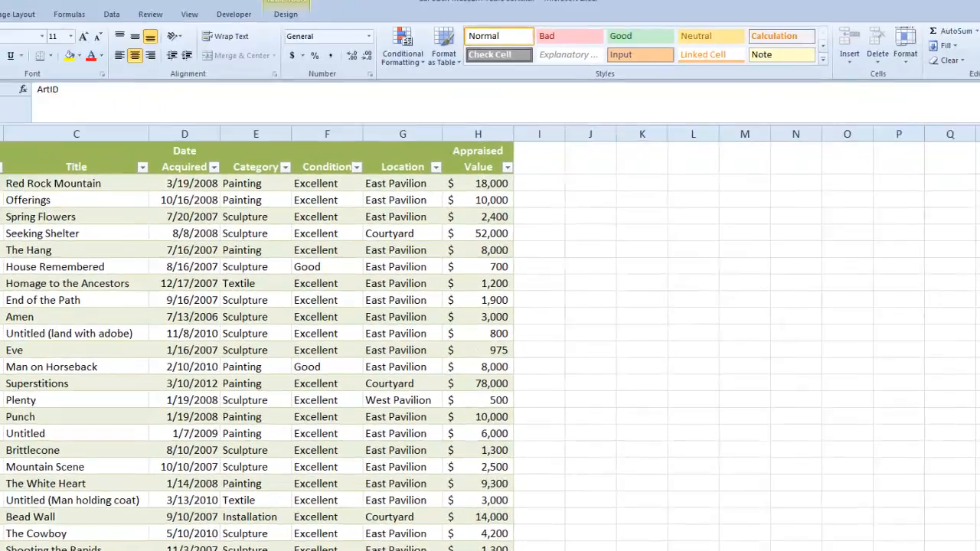
Step: Find '90' until ArtID 90 (Trappers) is reached, then select row 91
click(895, 46)
click(899, 92)
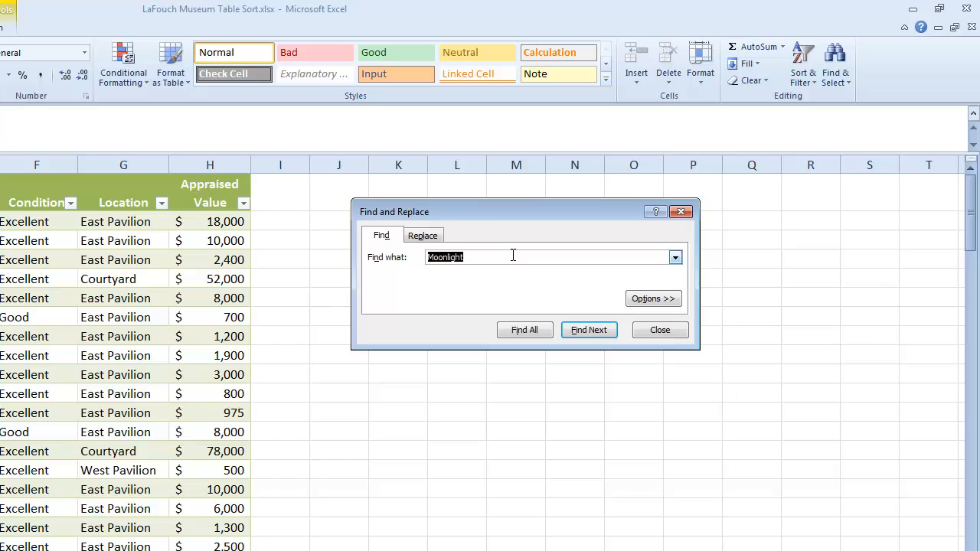
text(90)
click(596, 333)
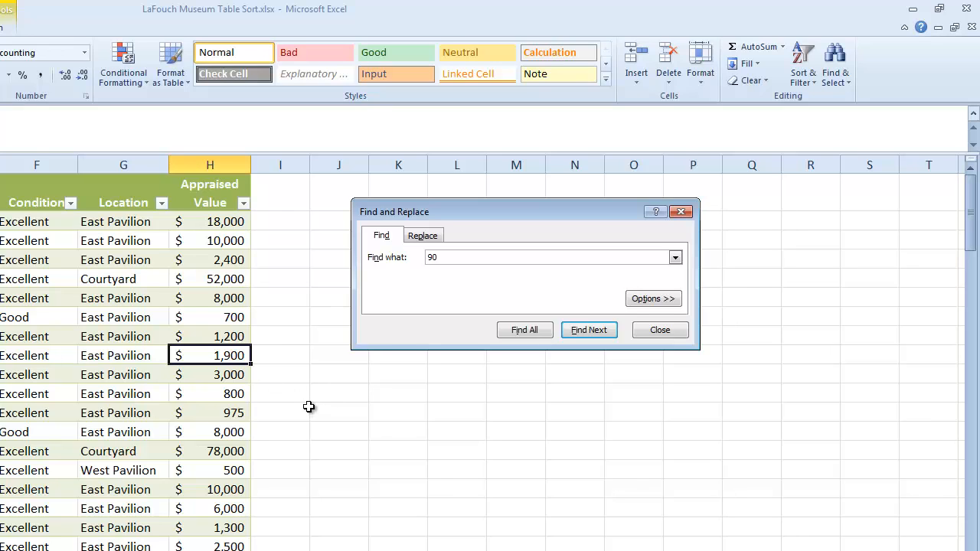
click(603, 337)
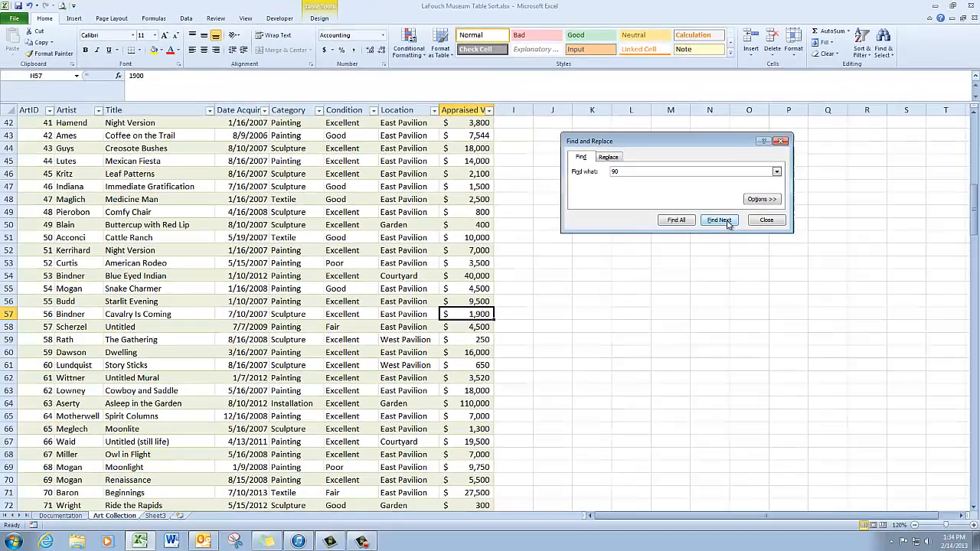
click(603, 337)
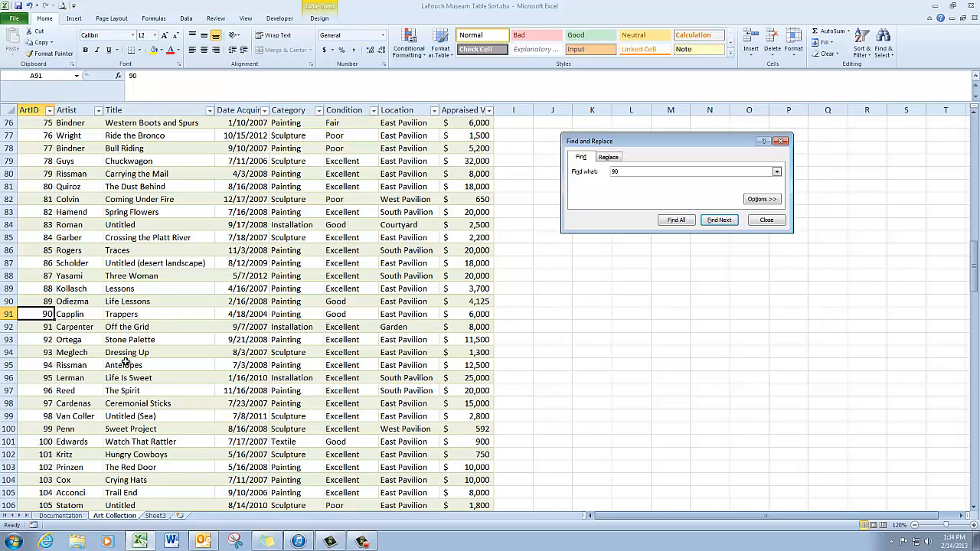
click(22, 313)
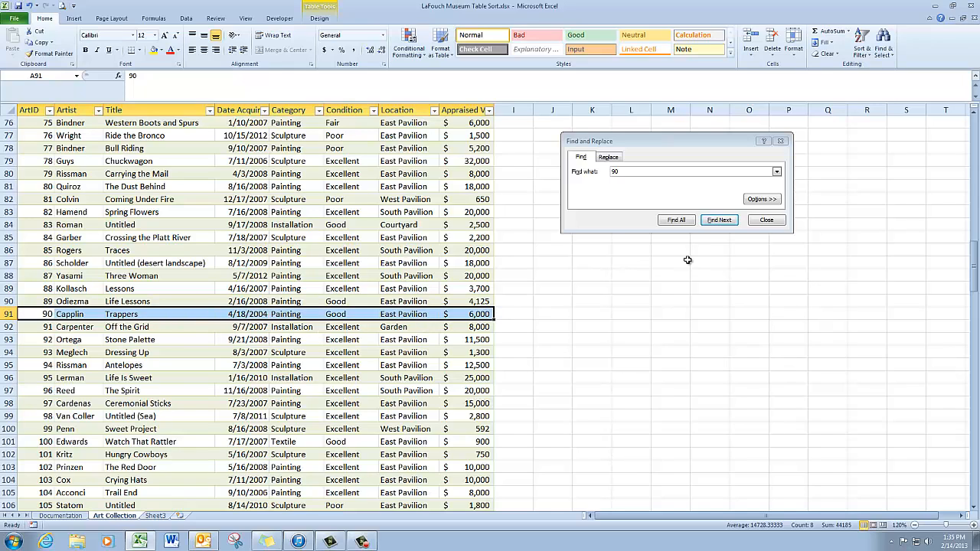
Step: Delete the table row for Trappers (ArtID 90) so ArtID 91 now follows ArtID 89
click(770, 222)
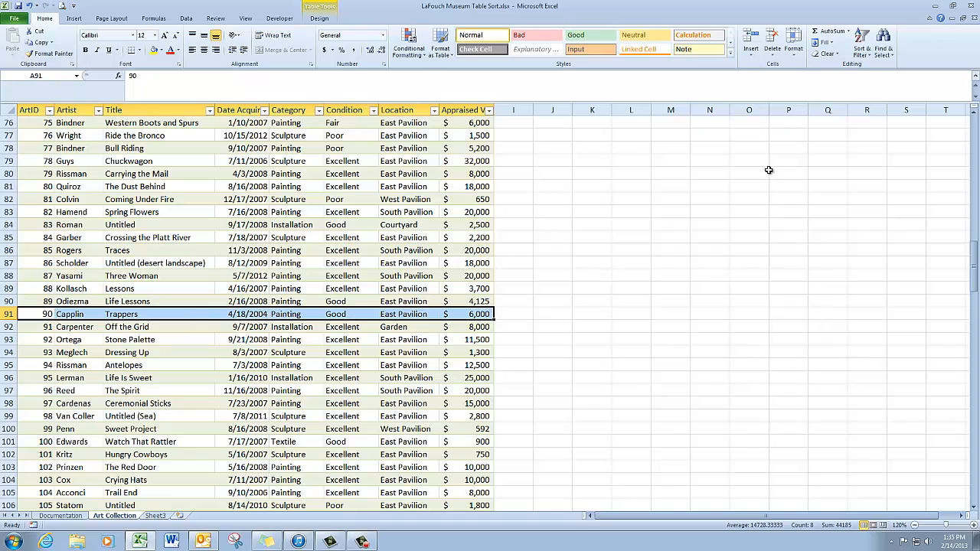
click(774, 57)
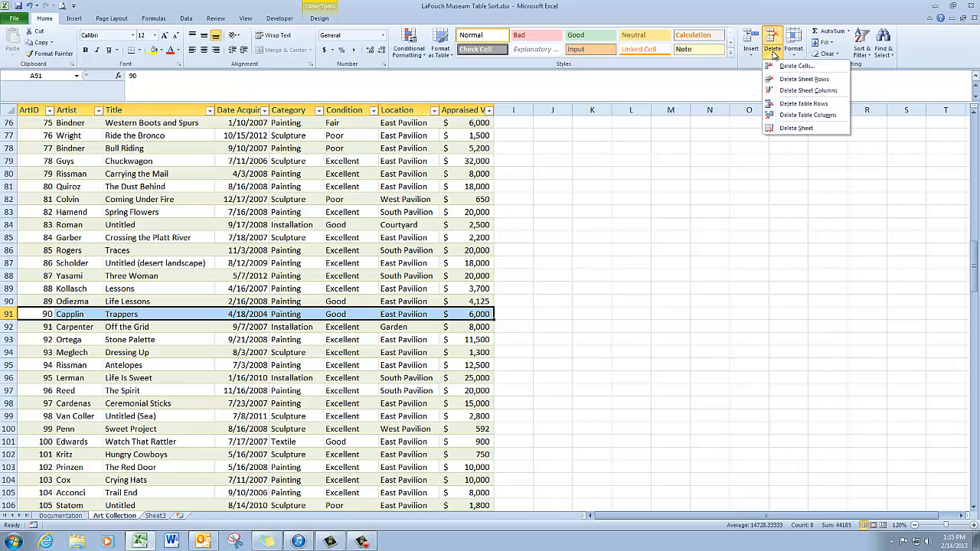
click(796, 106)
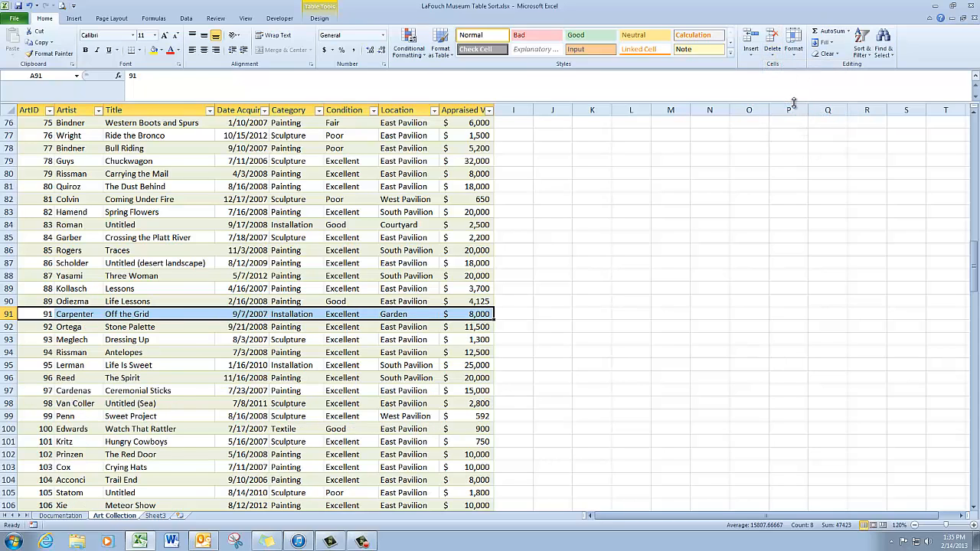
click(522, 301)
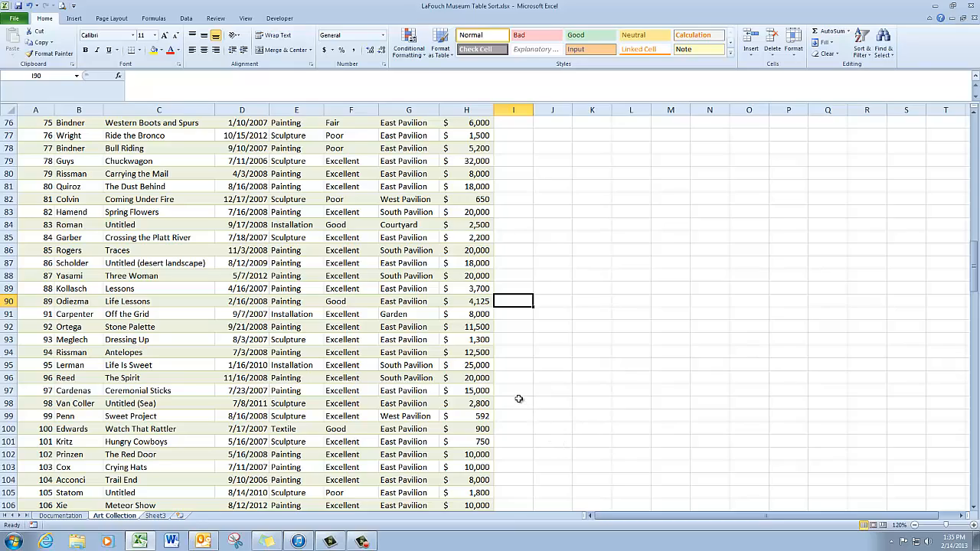
scroll(518, 399, down, 4)
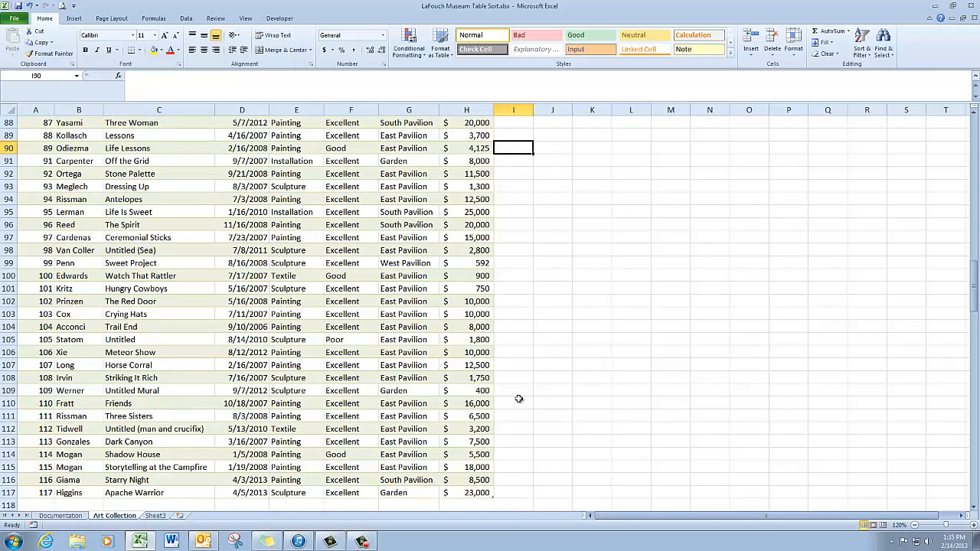
scroll(518, 399, up, 10)
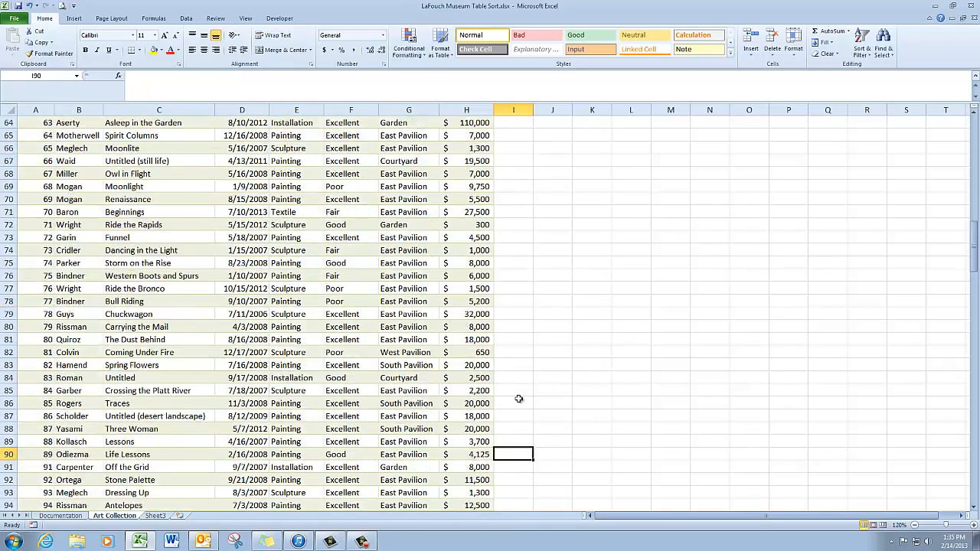
scroll(519, 399, up, 11)
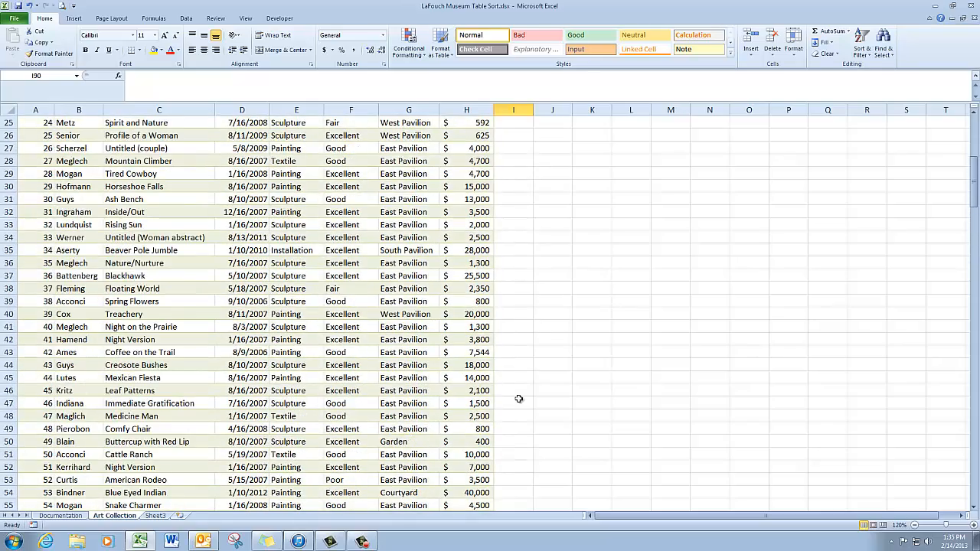
scroll(519, 399, up, 6)
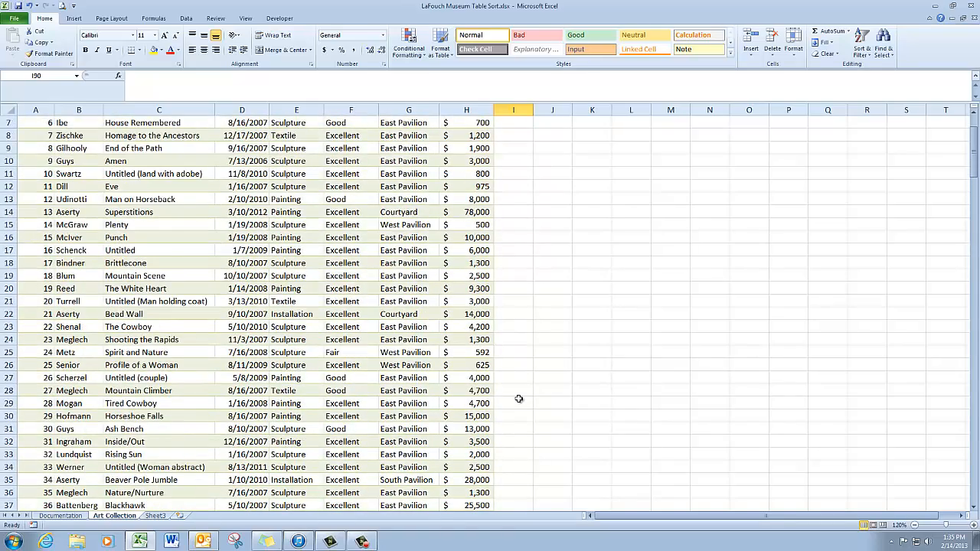
scroll(519, 399, up, 2)
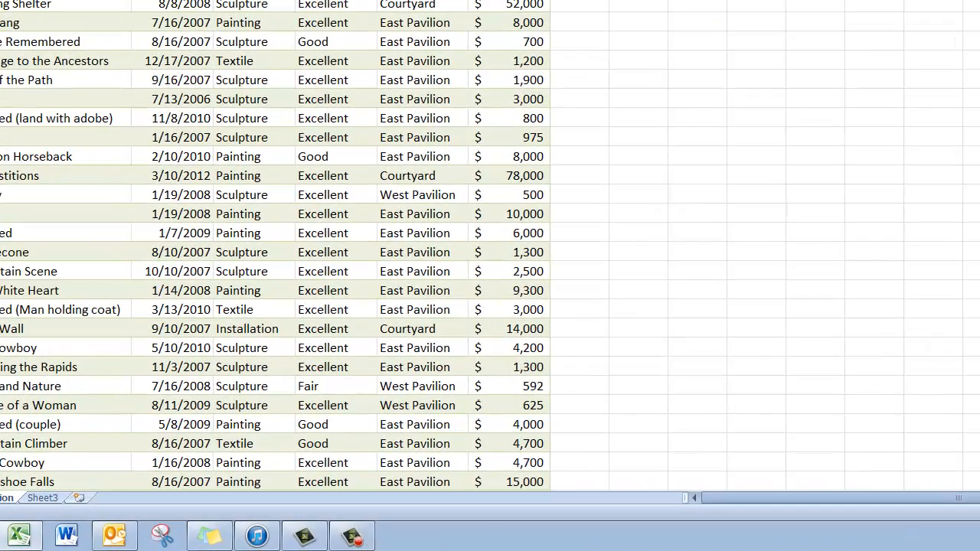
click(352, 537)
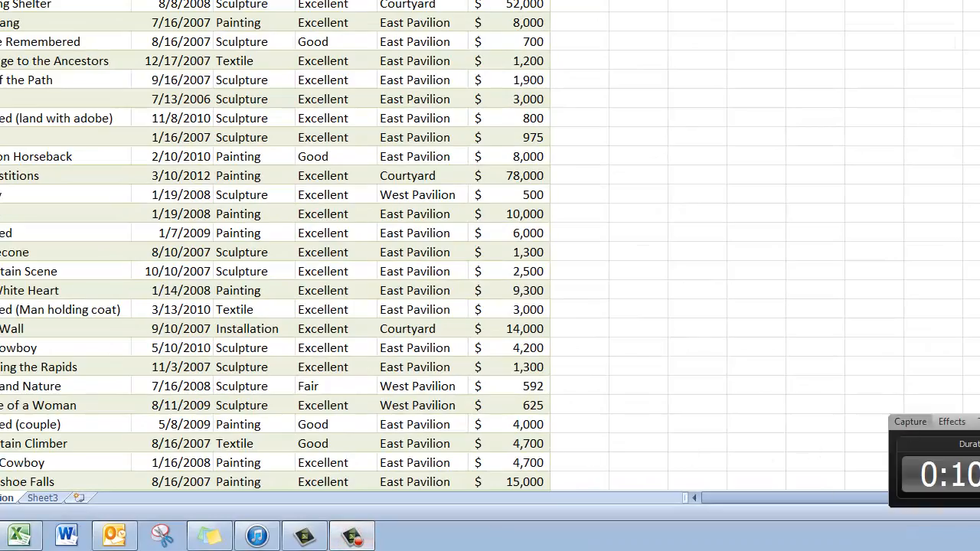